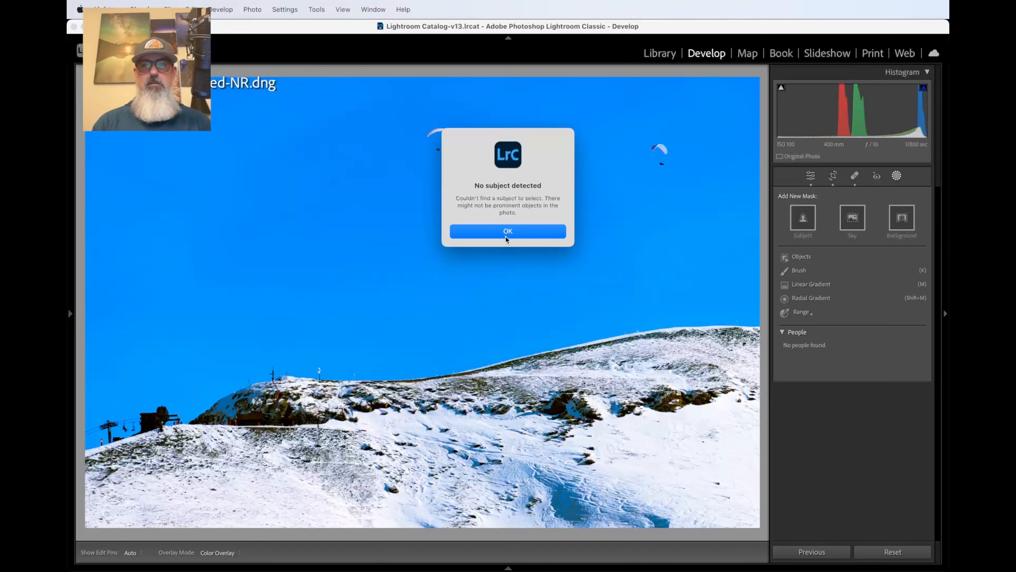
# Dismiss the subject detection notice and add a sky mask to the paraglider photo.
pyautogui.click(519, 230)
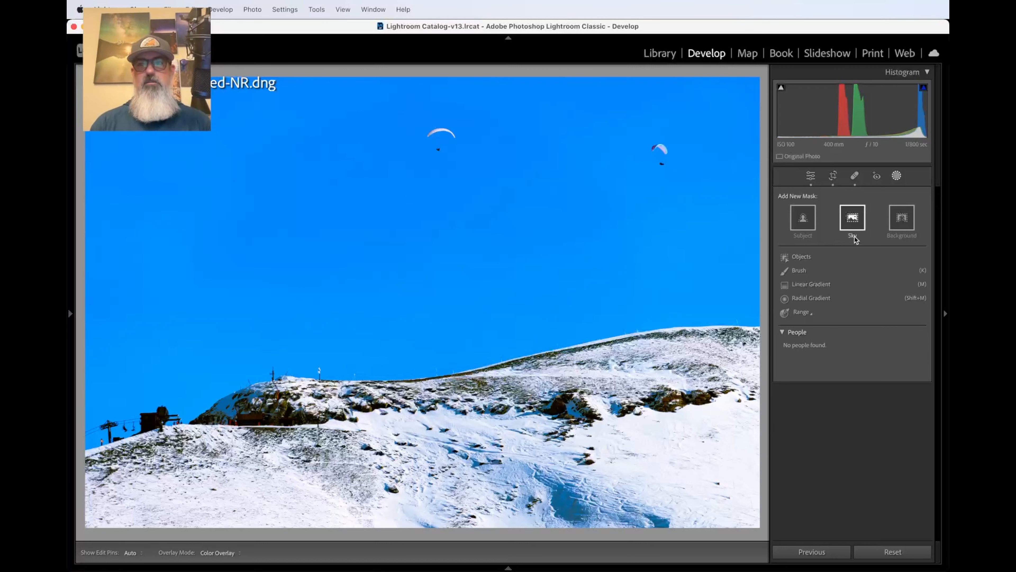
pyautogui.click(851, 219)
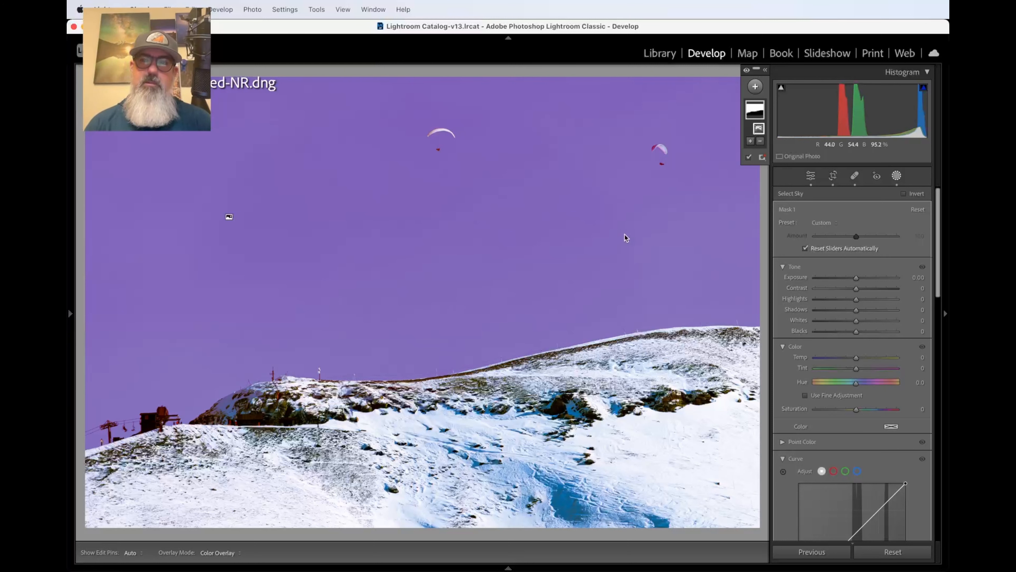
pyautogui.click(754, 115)
pyautogui.click(753, 115)
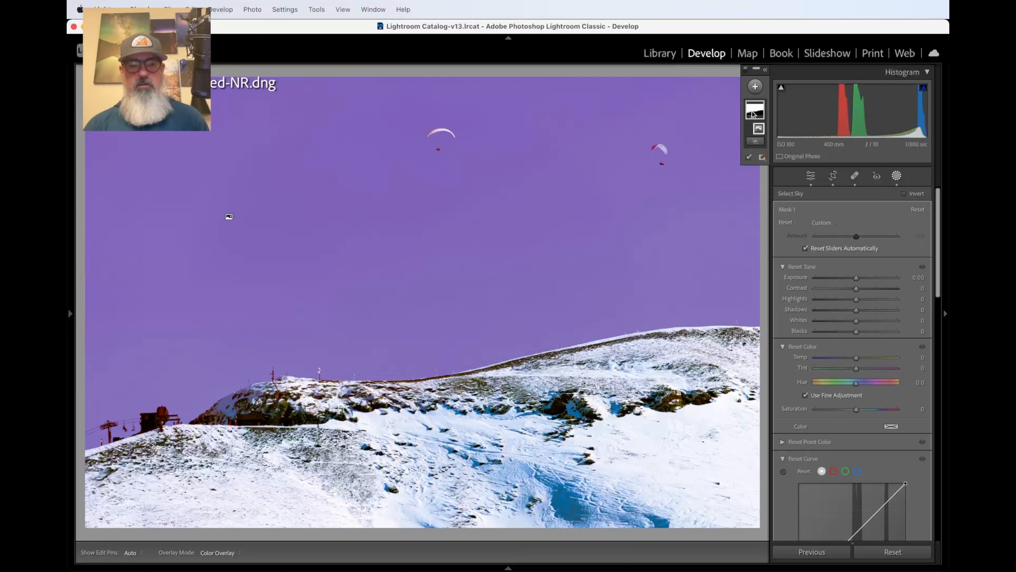
pyautogui.keyDown('alt'); pyautogui.click(753, 115); pyautogui.keyUp('alt')
pyautogui.keyDown('alt'); pyautogui.click(753, 115); pyautogui.keyUp('alt')
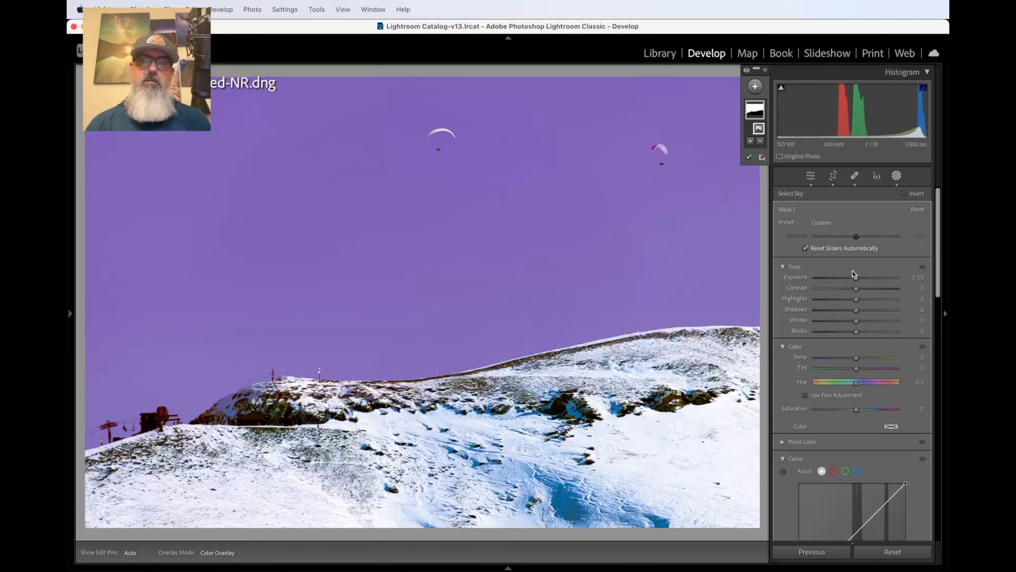
# Look through the sky mask's tone, color, curve, effects and detail adjustments.
pyautogui.scroll(-3, 853, 274)
pyautogui.scroll(-3, 853, 271)
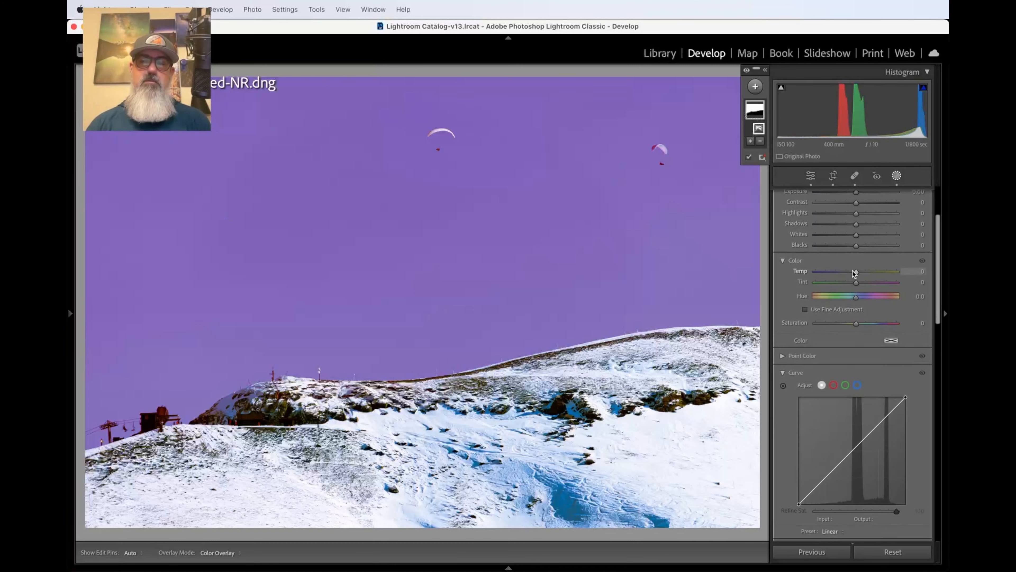
pyautogui.scroll(-10, 852, 271)
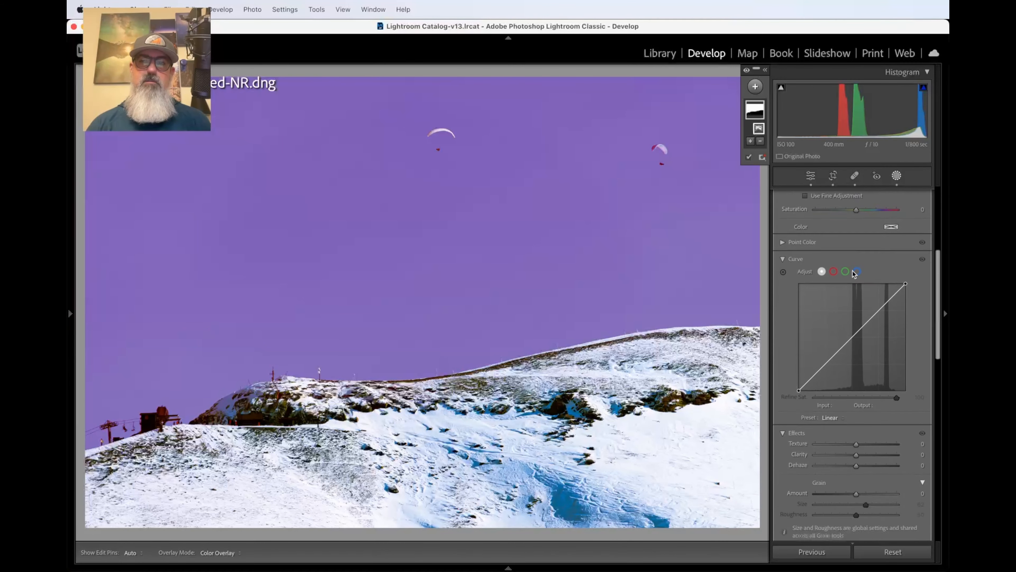
pyautogui.scroll(3, 853, 271)
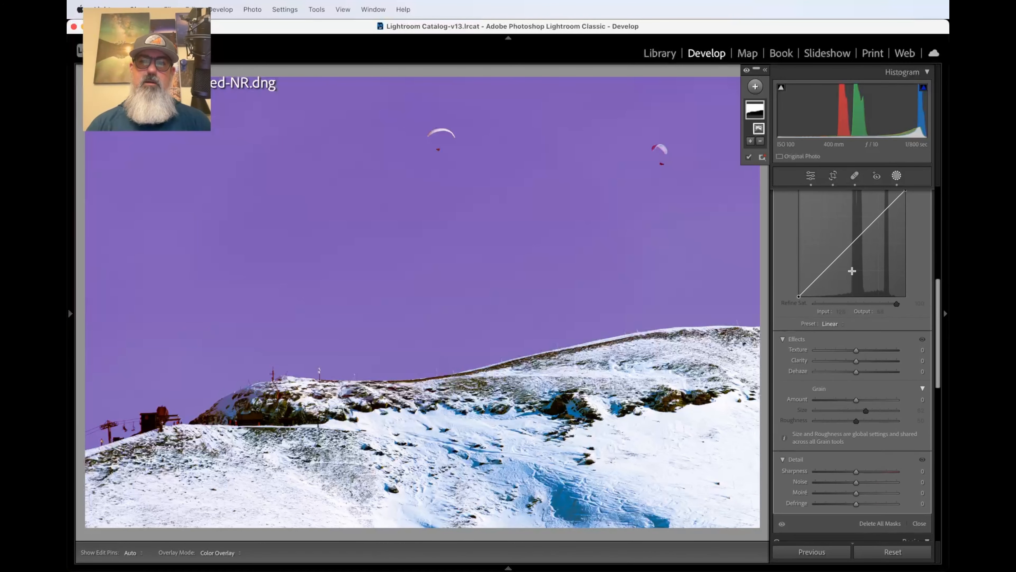
pyautogui.scroll(10, 857, 373)
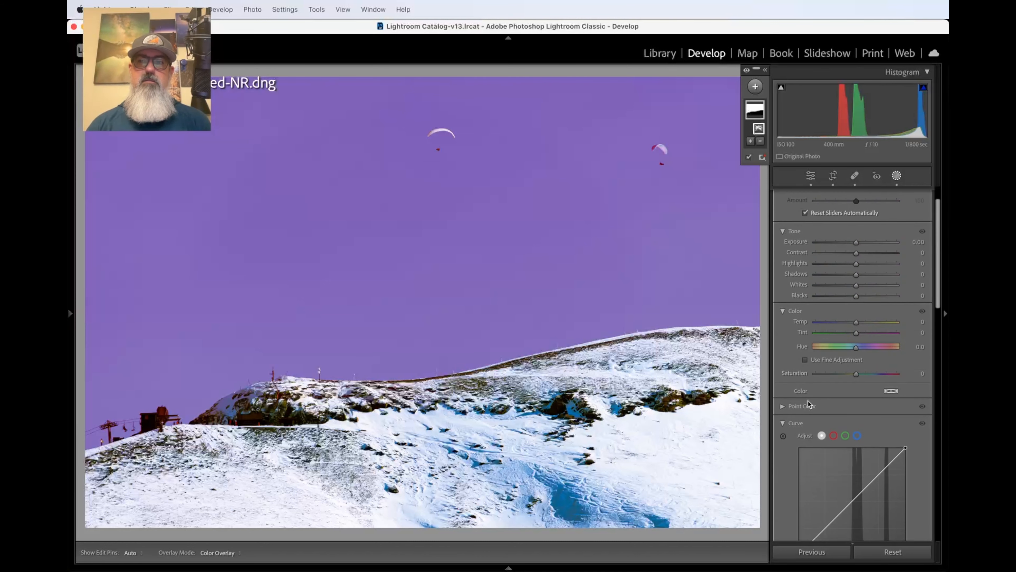
pyautogui.scroll(2, 799, 397)
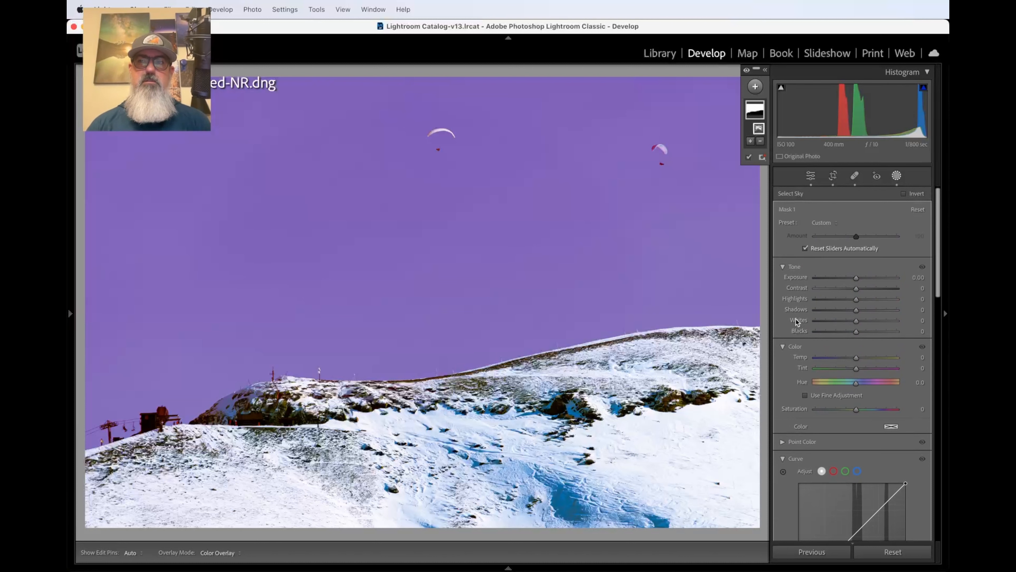
# Compare the photo's global Basic adjustments with the full set of adjustments available for masks.
pyautogui.click(810, 177)
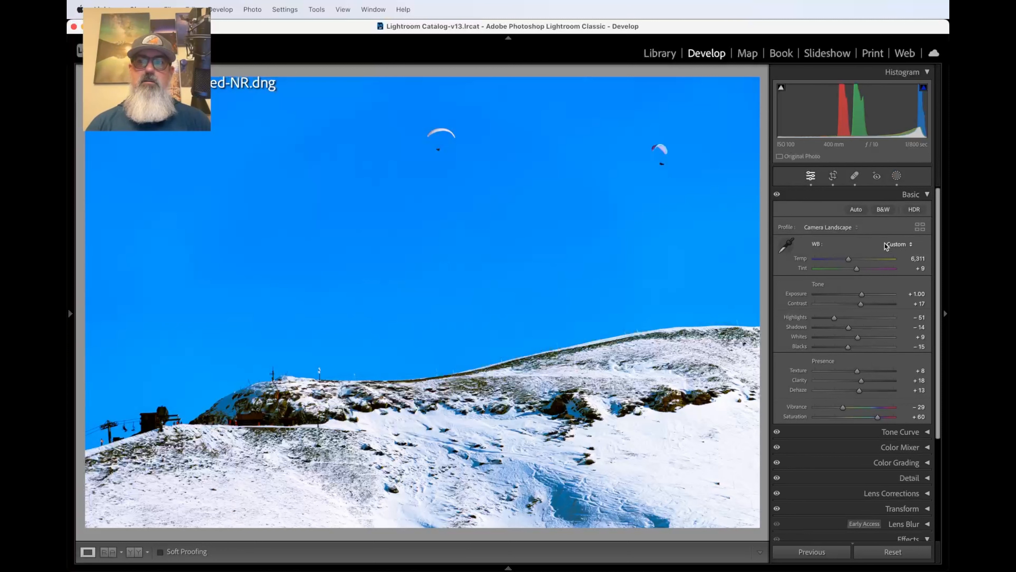
pyautogui.click(897, 175)
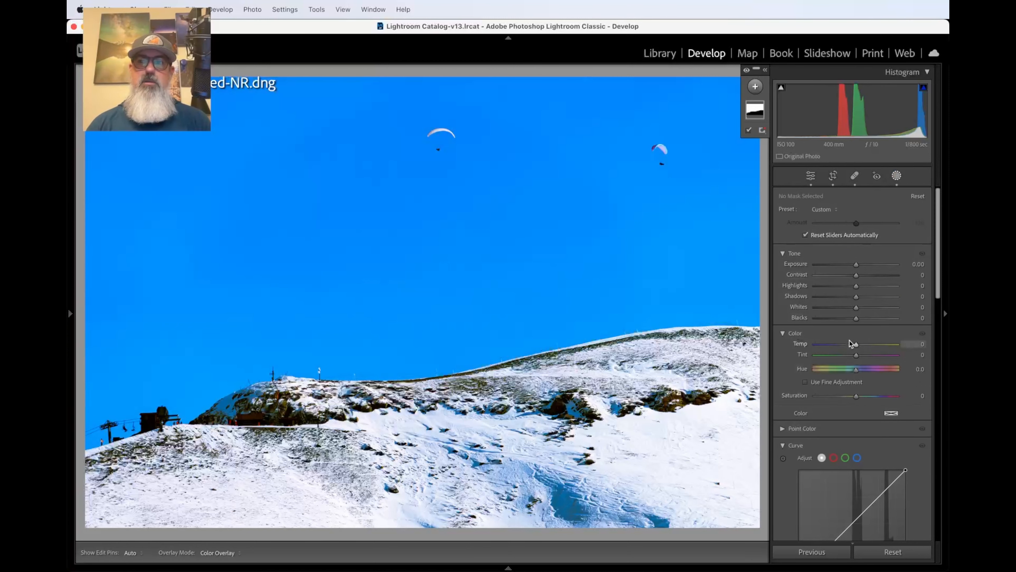
pyautogui.scroll(-5, 843, 355)
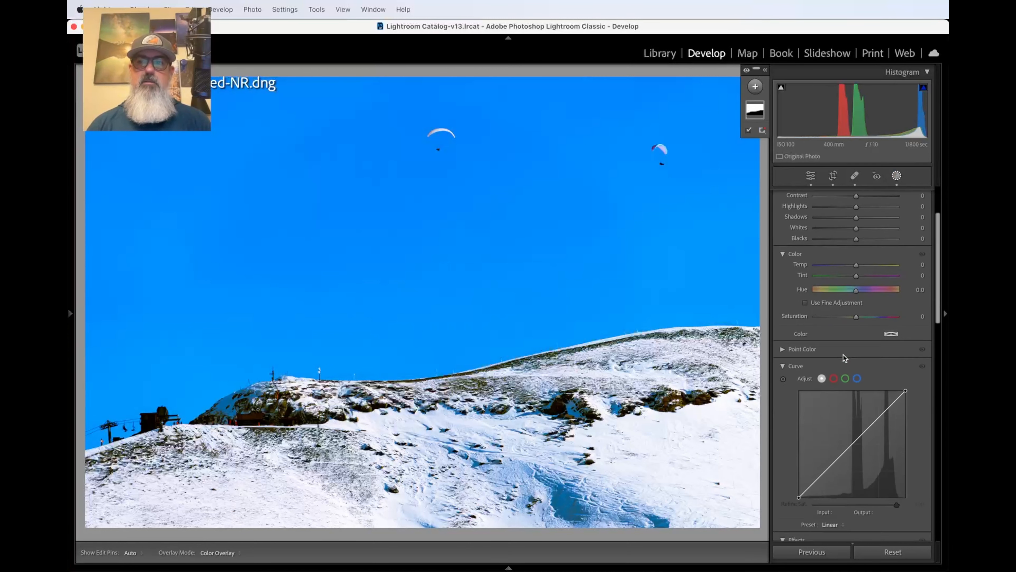
pyautogui.scroll(-3, 843, 355)
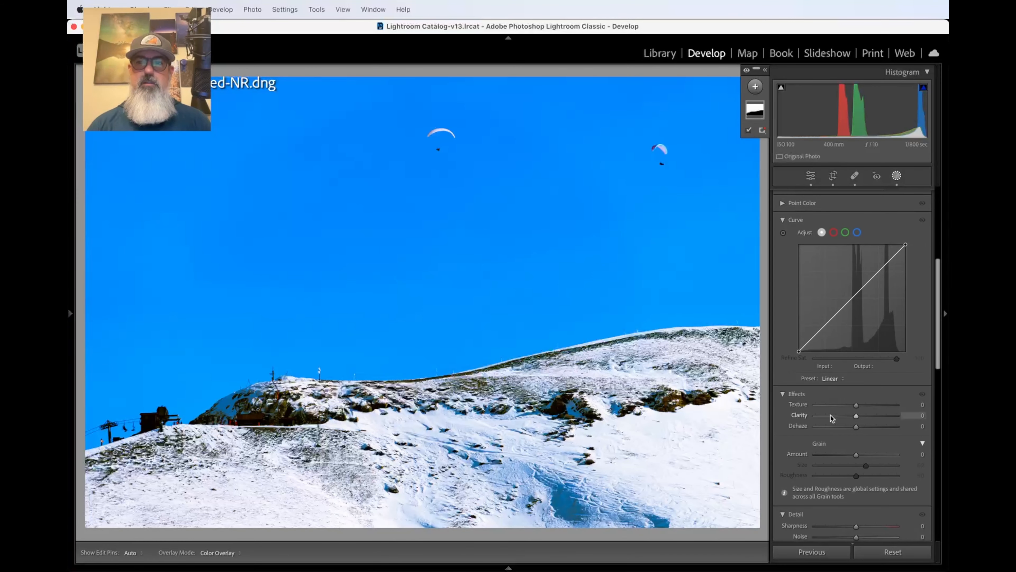
pyautogui.scroll(-2, 828, 441)
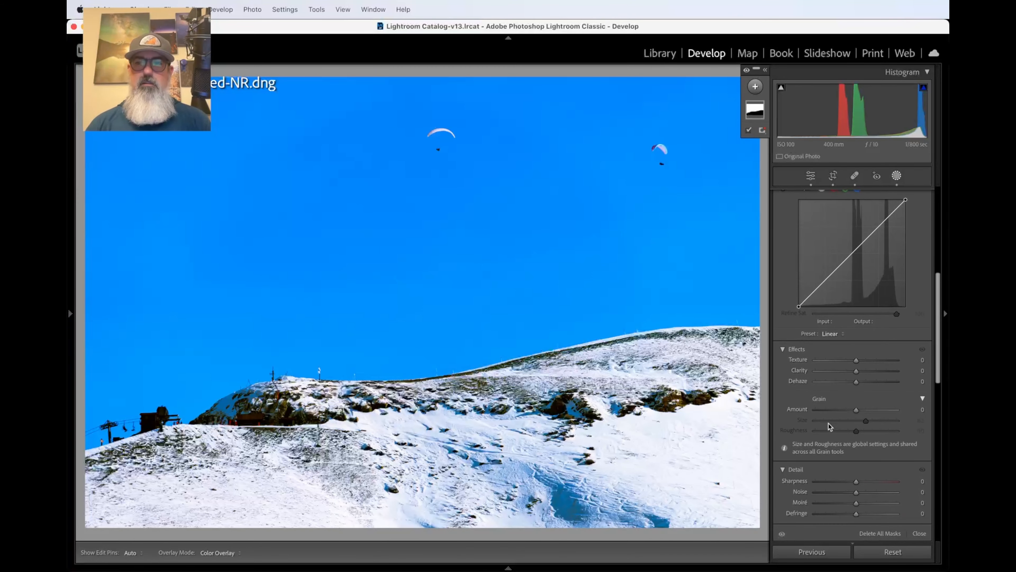
pyautogui.scroll(-4, 819, 443)
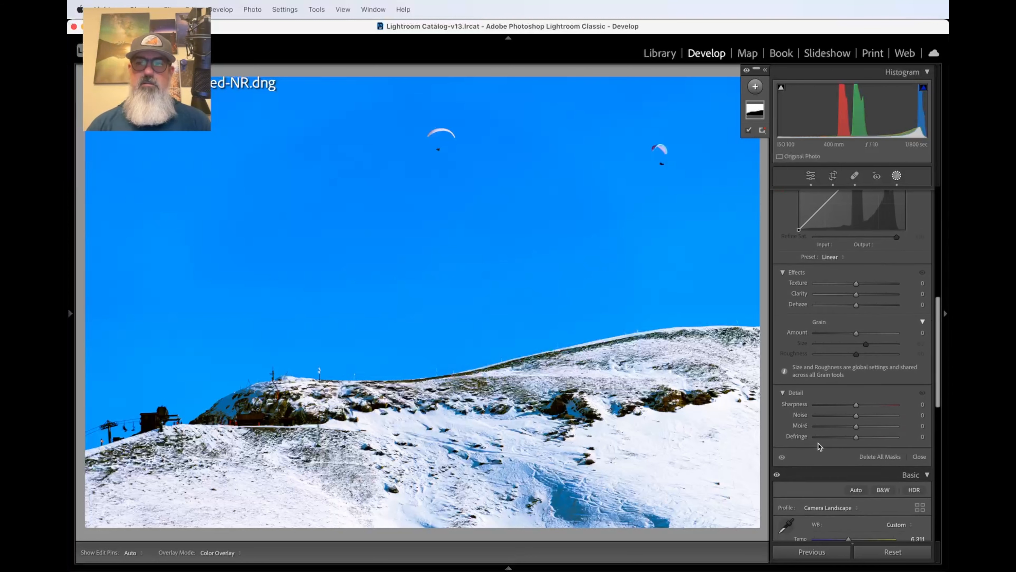
pyautogui.scroll(-6, 819, 443)
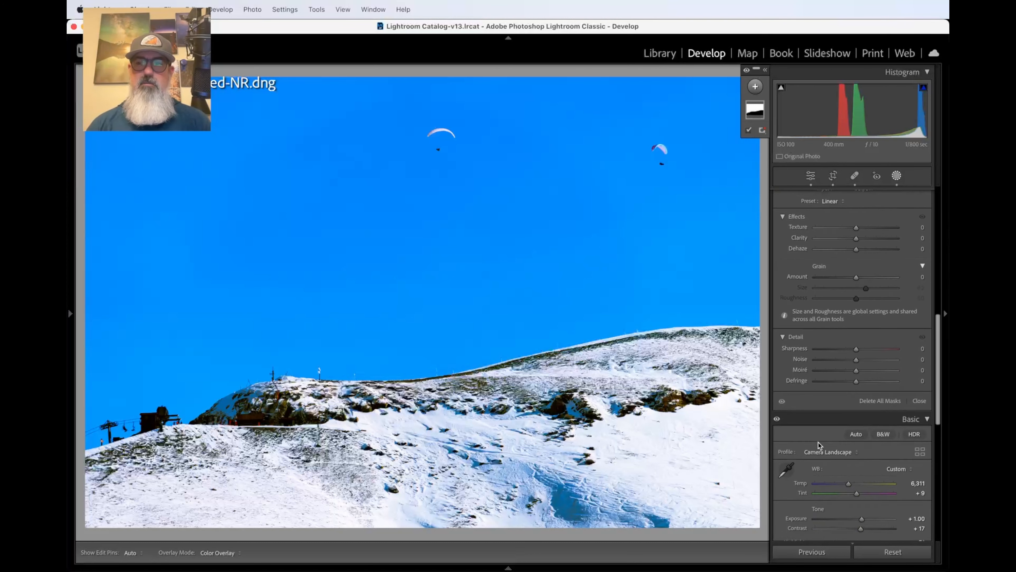
# Collapse the global Basic adjustments below the mask settings and return to the mask's Tone controls.
pyautogui.scroll(3, 853, 428)
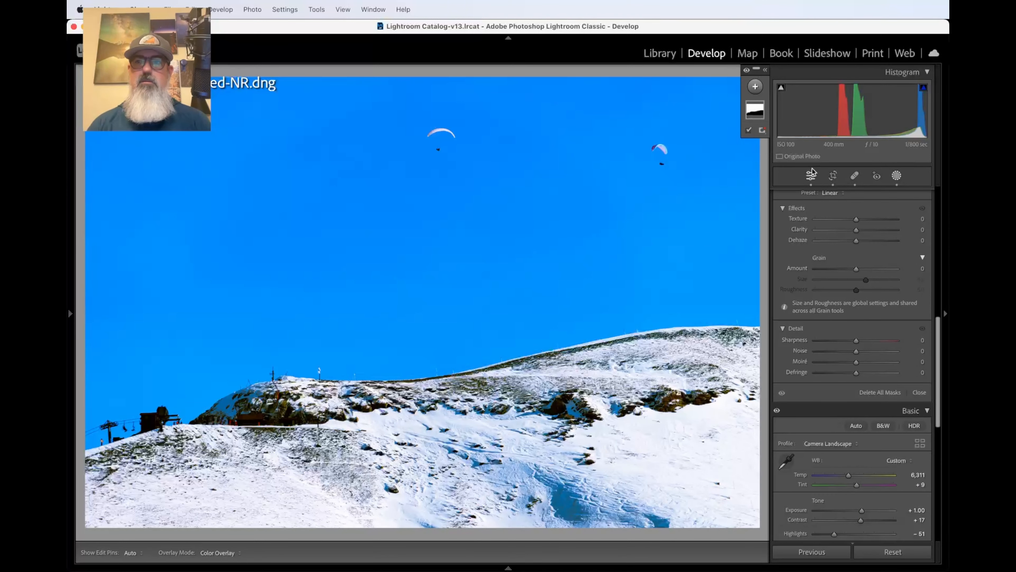
pyautogui.click(901, 411)
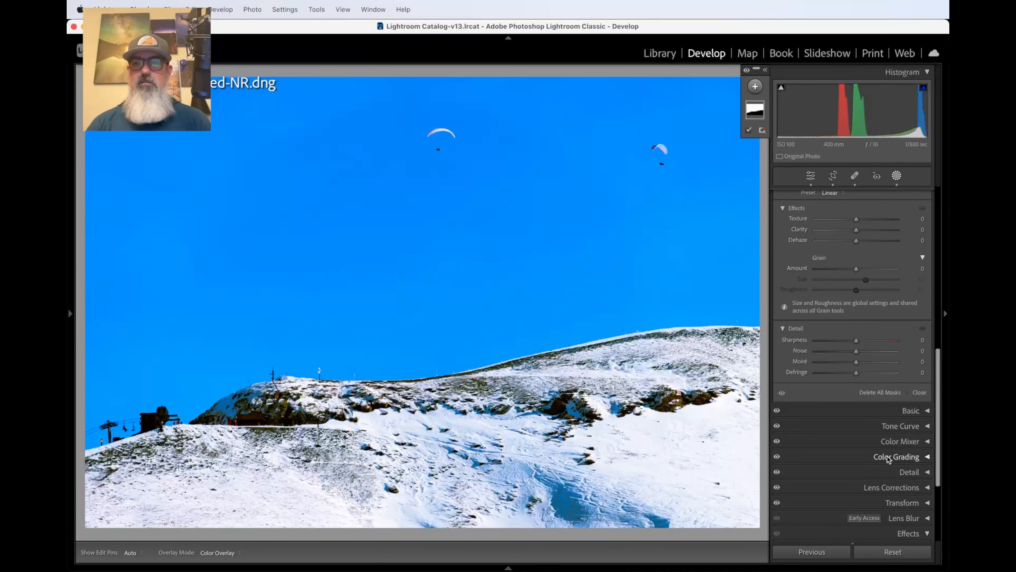
pyautogui.scroll(10, 873, 257)
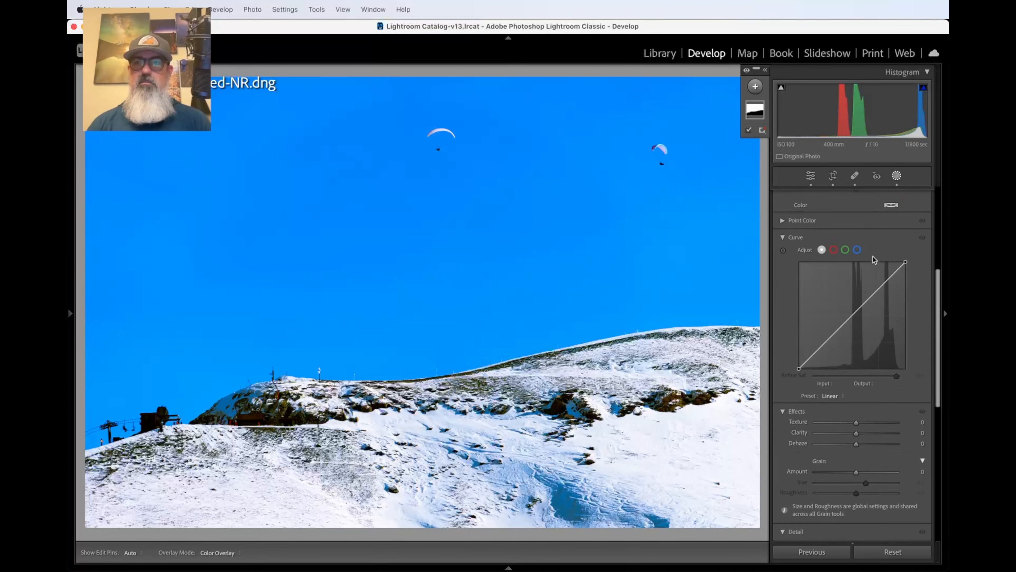
pyautogui.scroll(12, 873, 257)
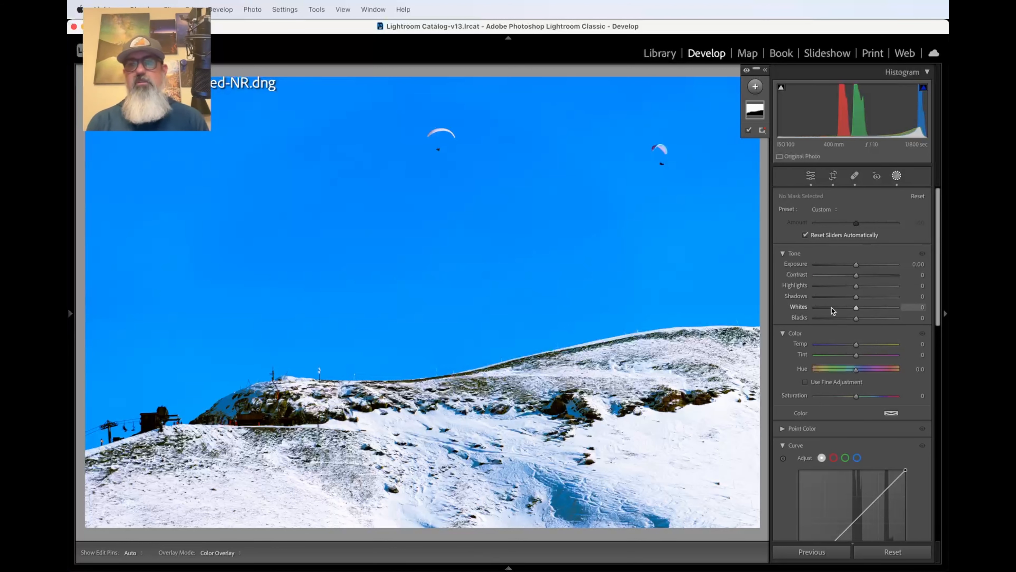
# Select the sky mask, try its Saturation at -100 and 100, and reset it to 0.
pyautogui.click(759, 113)
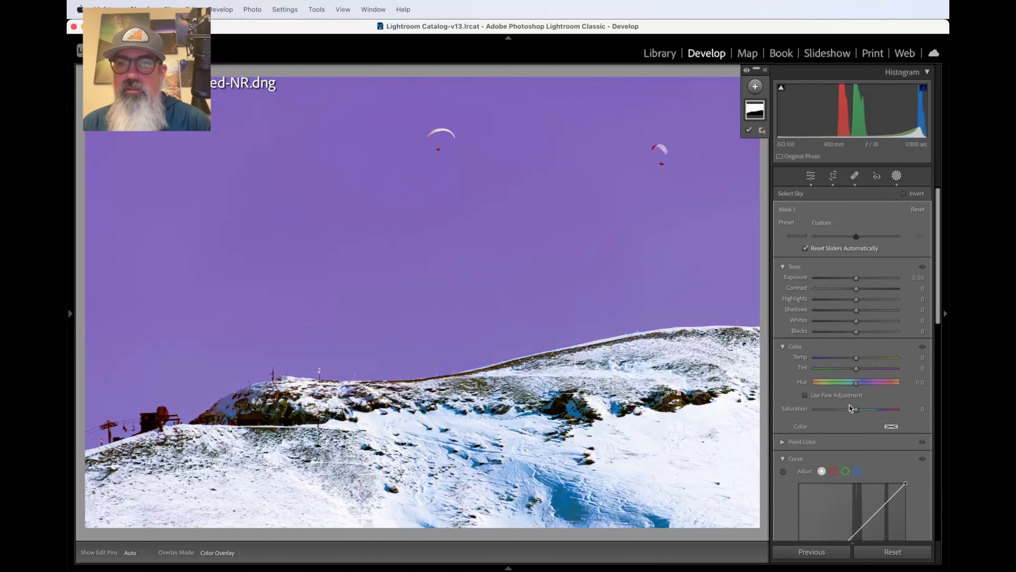
pyautogui.moveTo(856, 411); pyautogui.dragTo(759, 405)
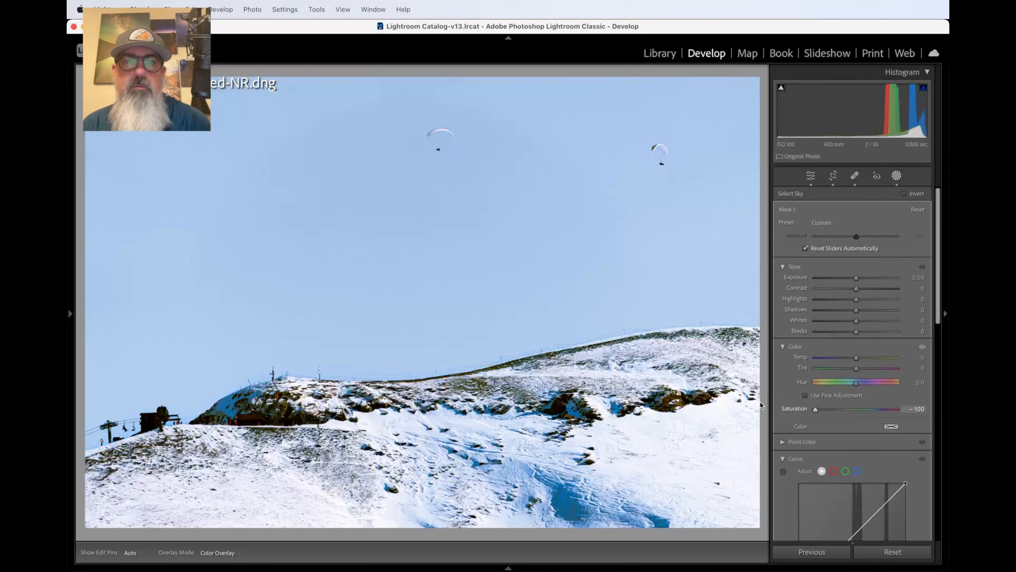
pyautogui.moveTo(760, 403); pyautogui.dragTo(948, 396)
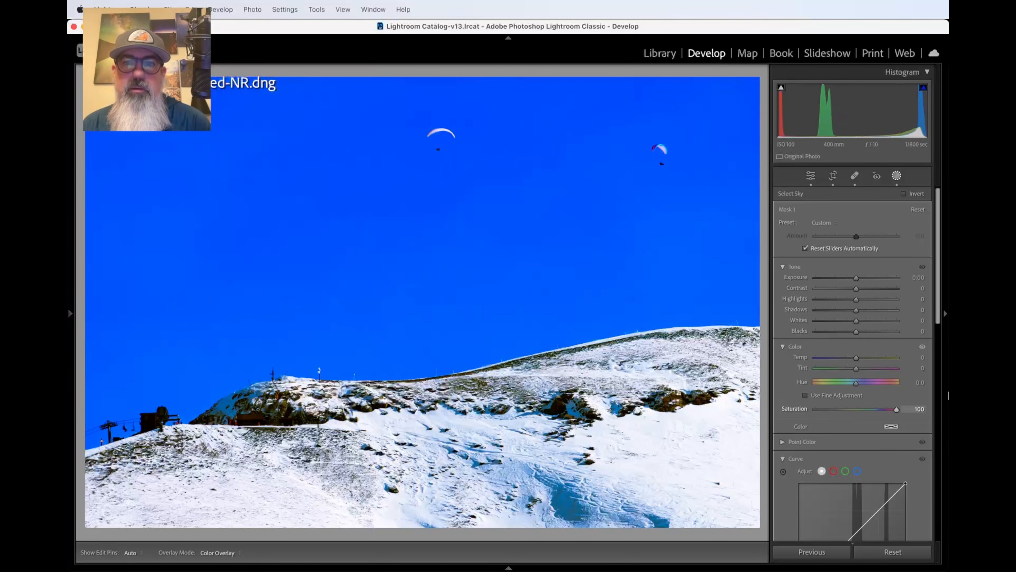
pyautogui.moveTo(884, 405); pyautogui.dragTo(866, 407)
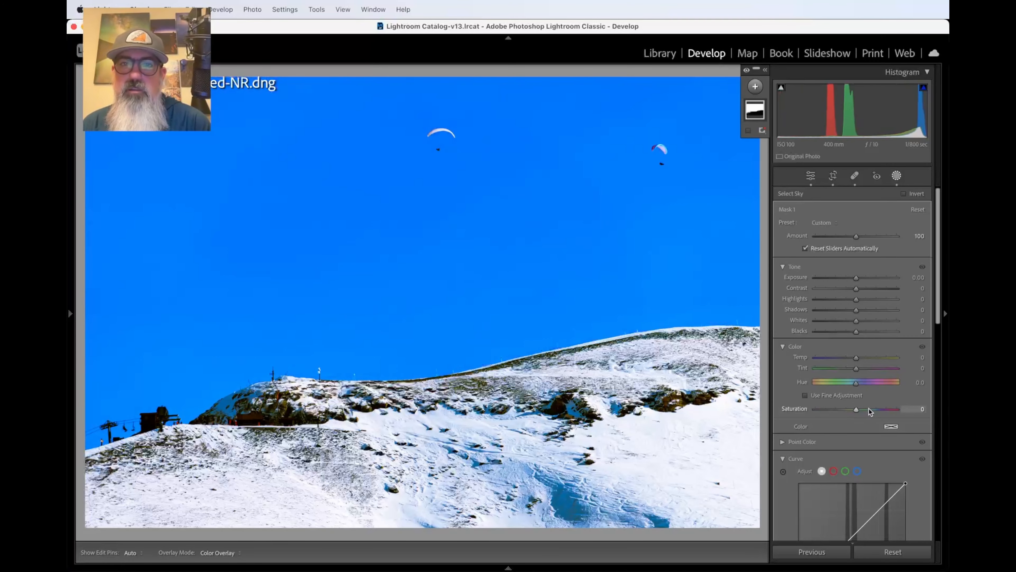
pyautogui.doubleClick(868, 407)
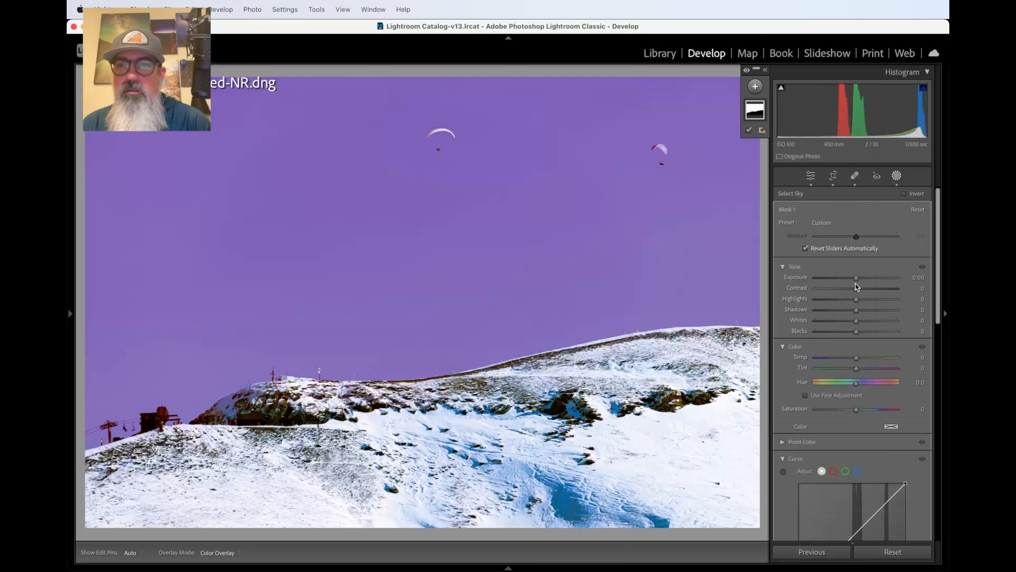
# Set the sky mask's Exposure to -0.34 and review its remaining color, curve, effects and detail adjustments.
pyautogui.moveTo(857, 280); pyautogui.dragTo(853, 280)
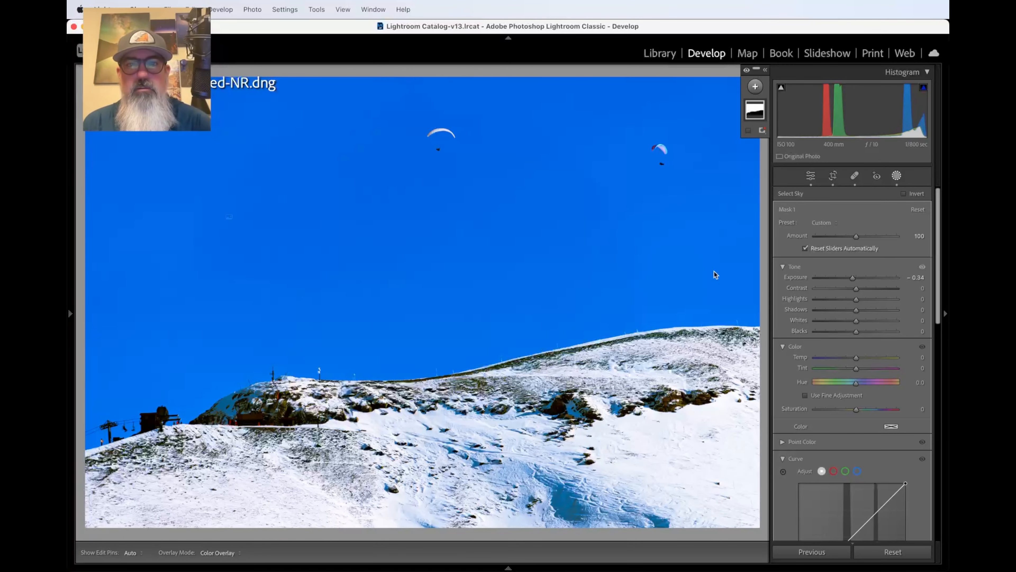
pyautogui.scroll(-10, 824, 459)
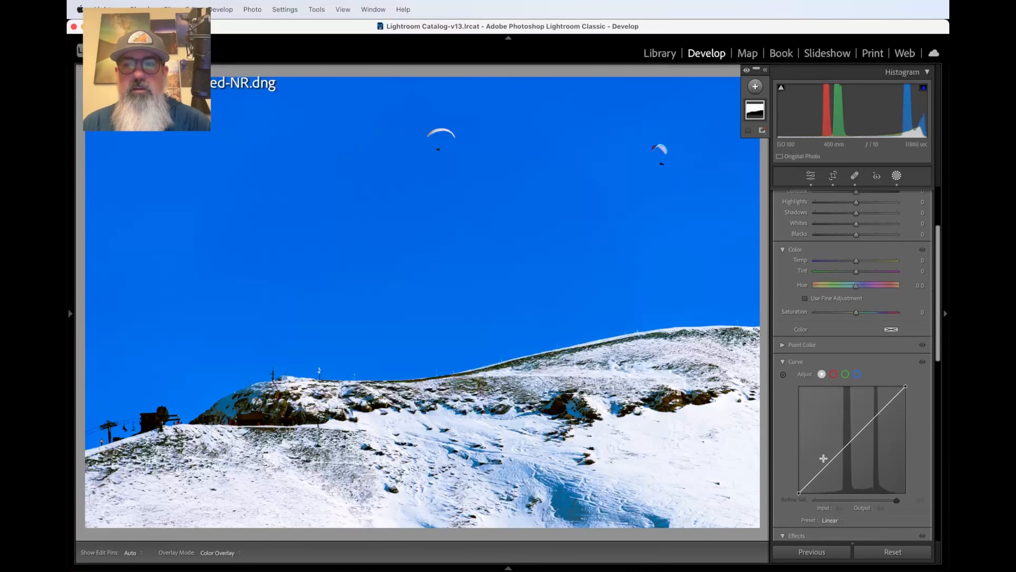
pyautogui.scroll(1, 830, 362)
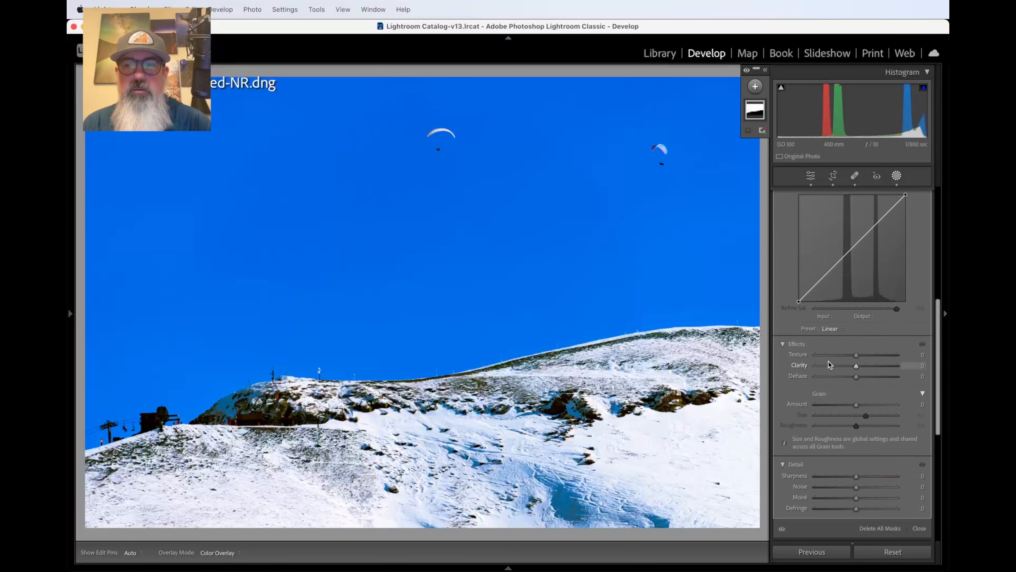
pyautogui.scroll(9, 829, 362)
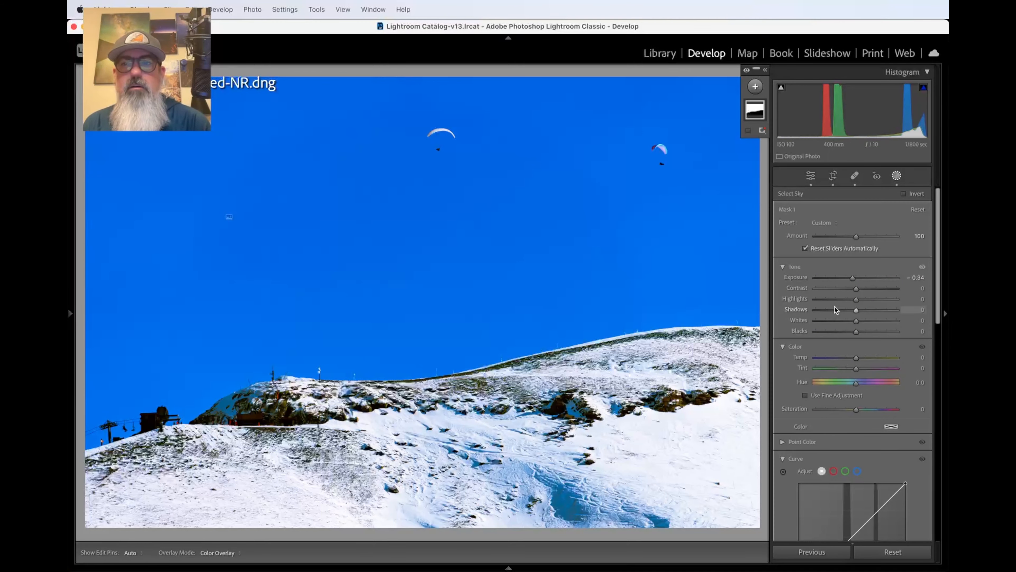
pyautogui.scroll(-5, 834, 307)
pyautogui.scroll(-5, 835, 307)
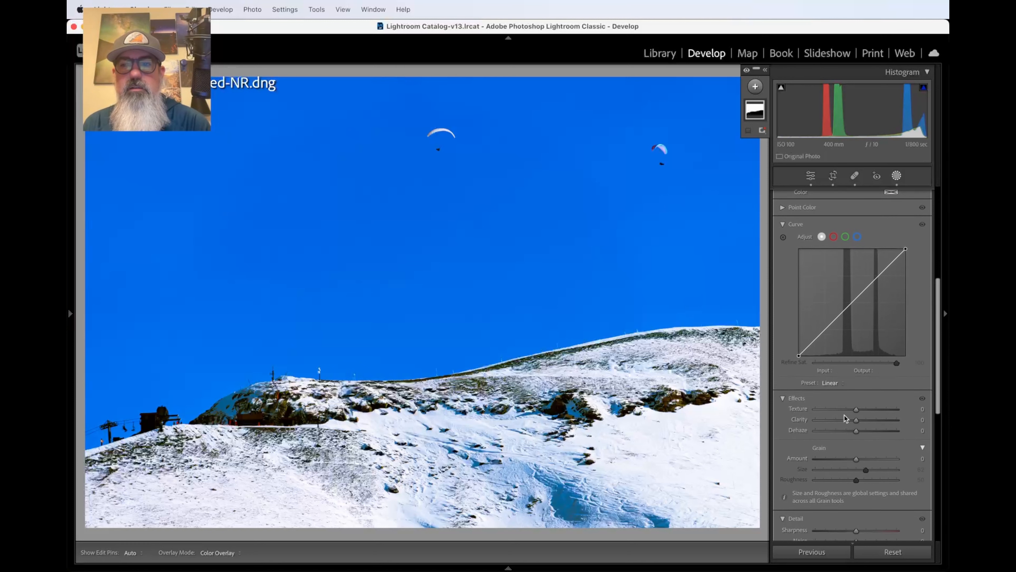
pyautogui.scroll(8, 853, 426)
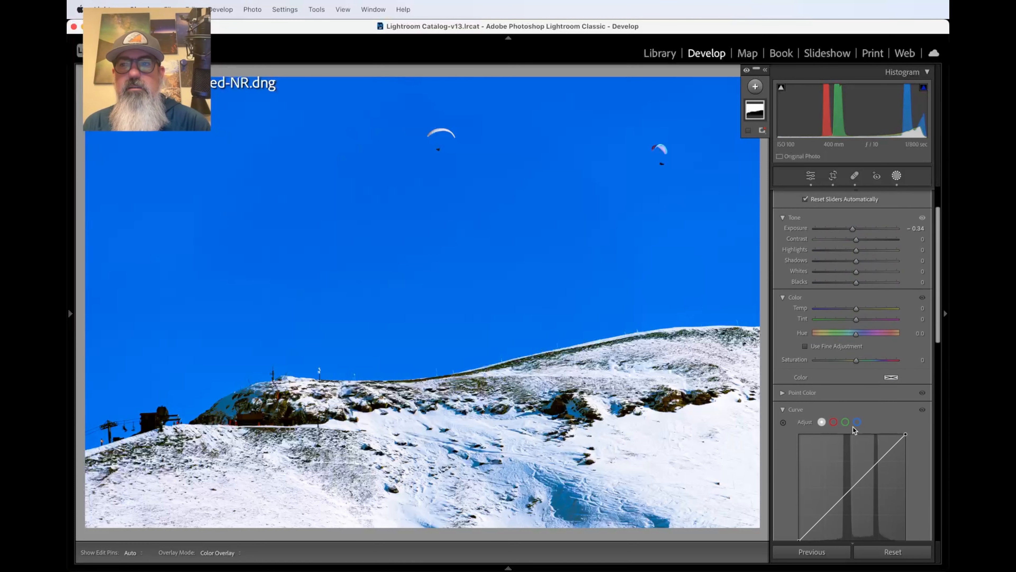
pyautogui.scroll(2, 853, 426)
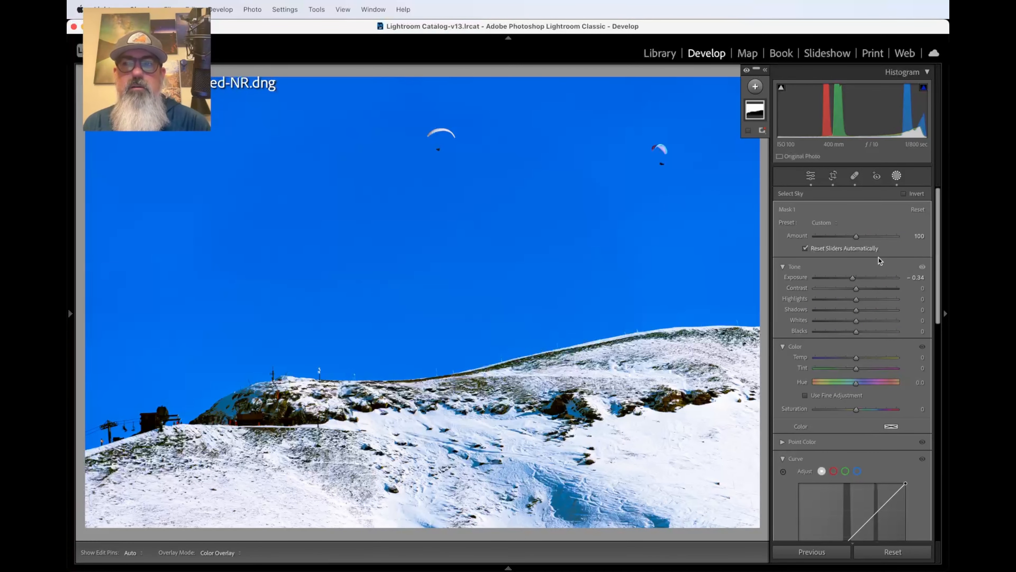
# Try to add a new mask that automatically selects the photo's background.
pyautogui.click(755, 87)
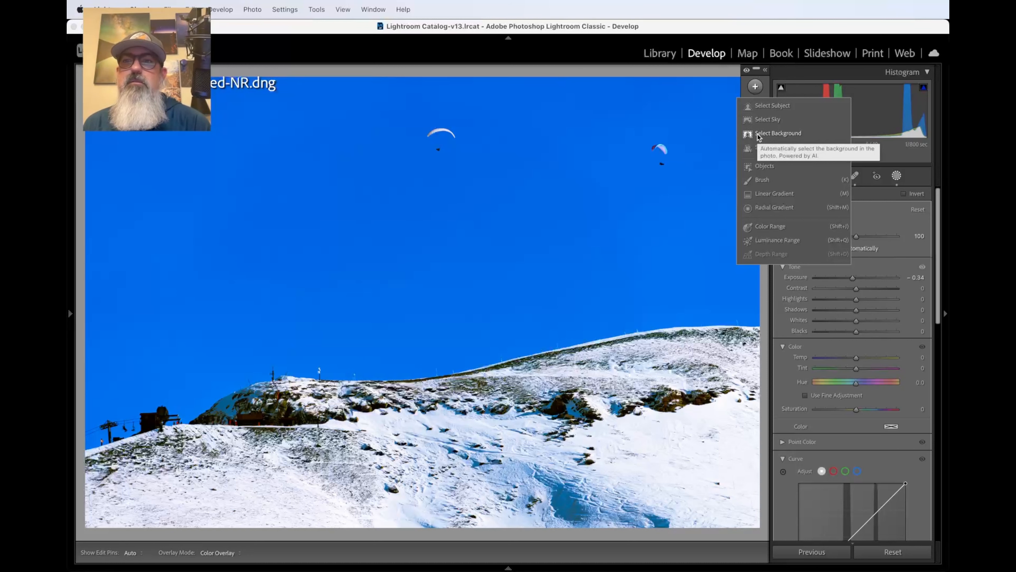
pyautogui.click(778, 133)
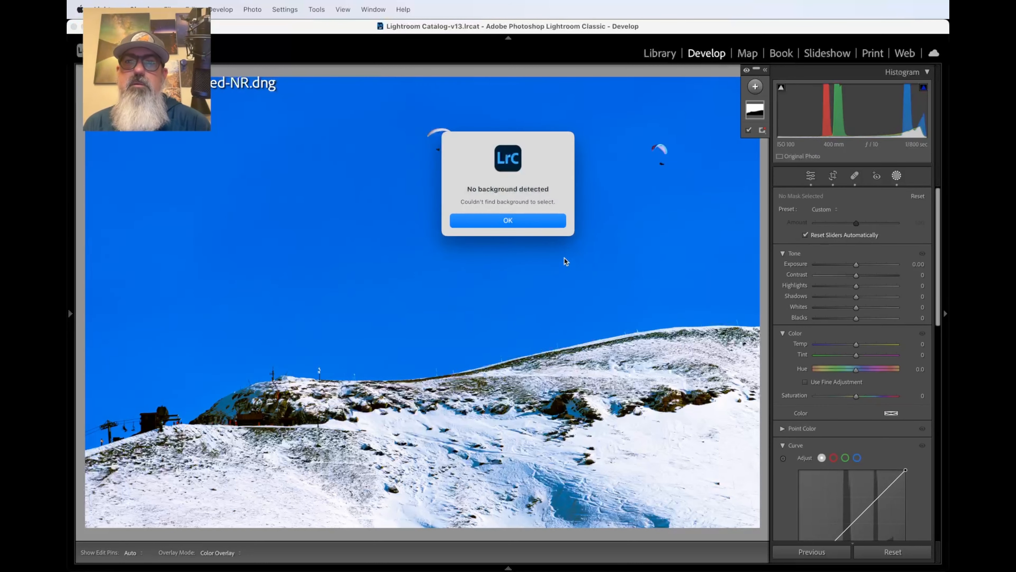
pyautogui.click(533, 226)
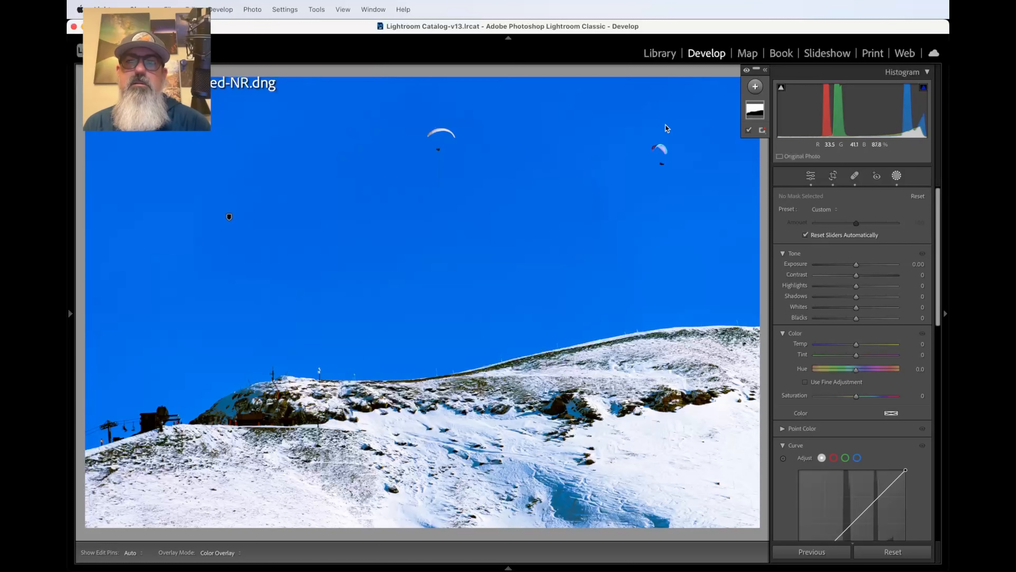
# Add an Objects mask on the multicolored right-hand paraglider and set its Exposure to 0.20.
pyautogui.click(756, 86)
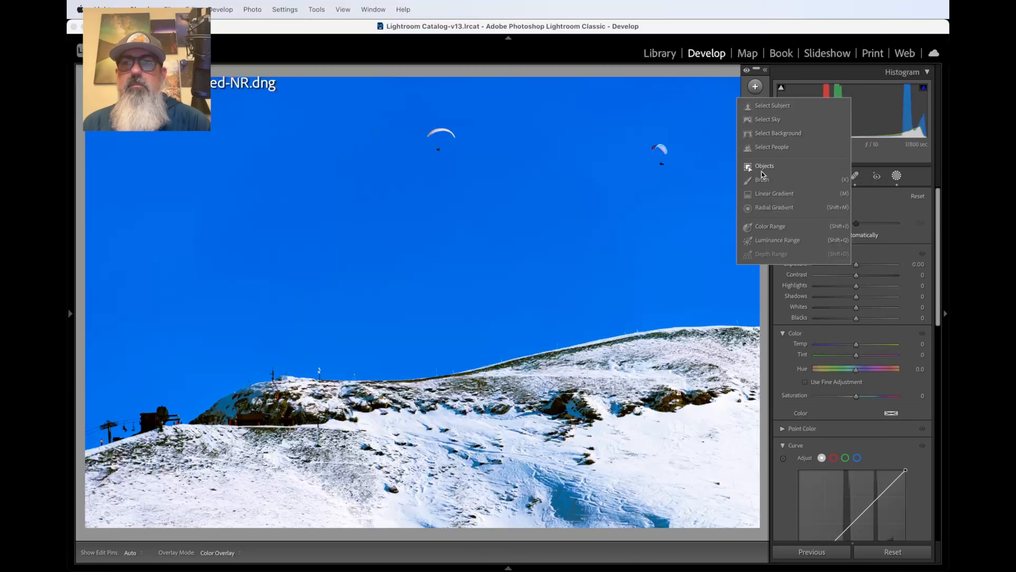
pyautogui.click(767, 167)
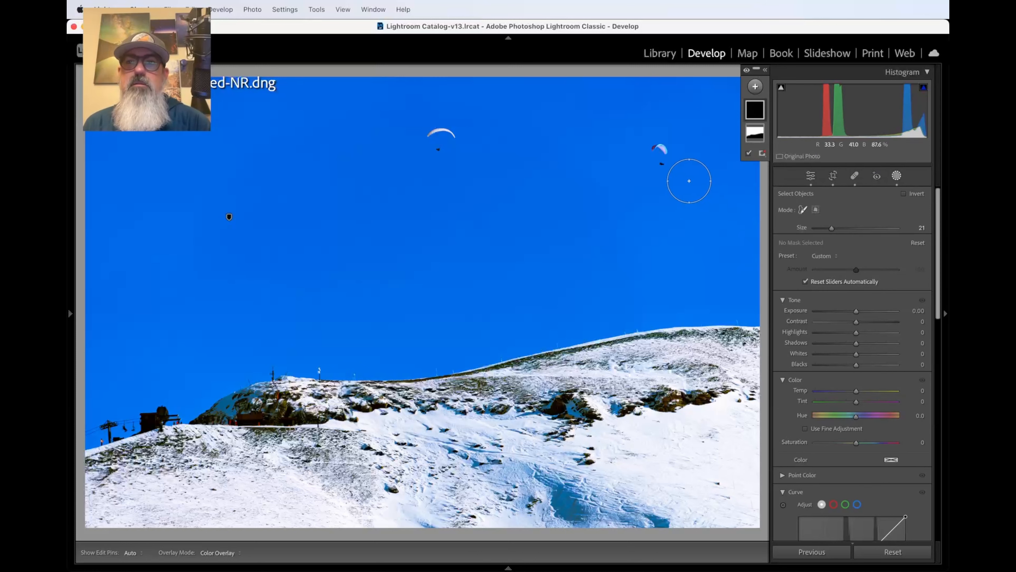
pyautogui.click(662, 154)
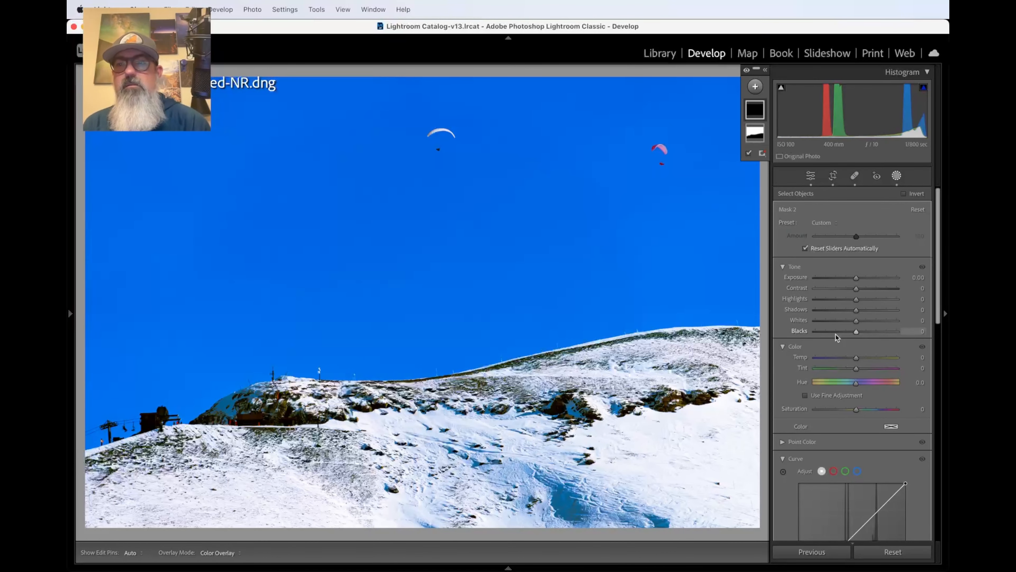
pyautogui.moveTo(857, 279); pyautogui.dragTo(859, 280)
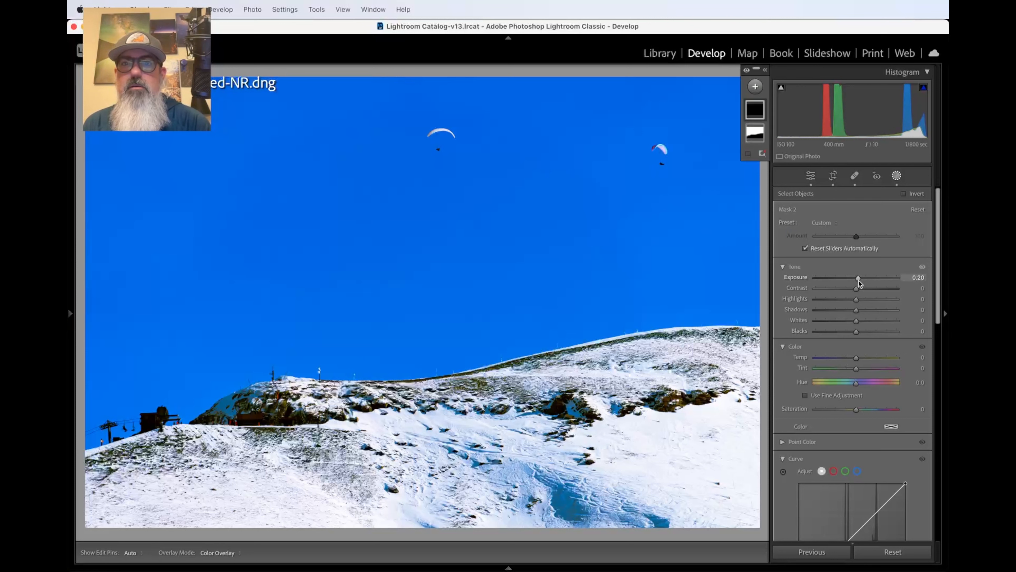
# Try to add an Objects mask on the white paraglider, and delete that mask.
pyautogui.click(755, 88)
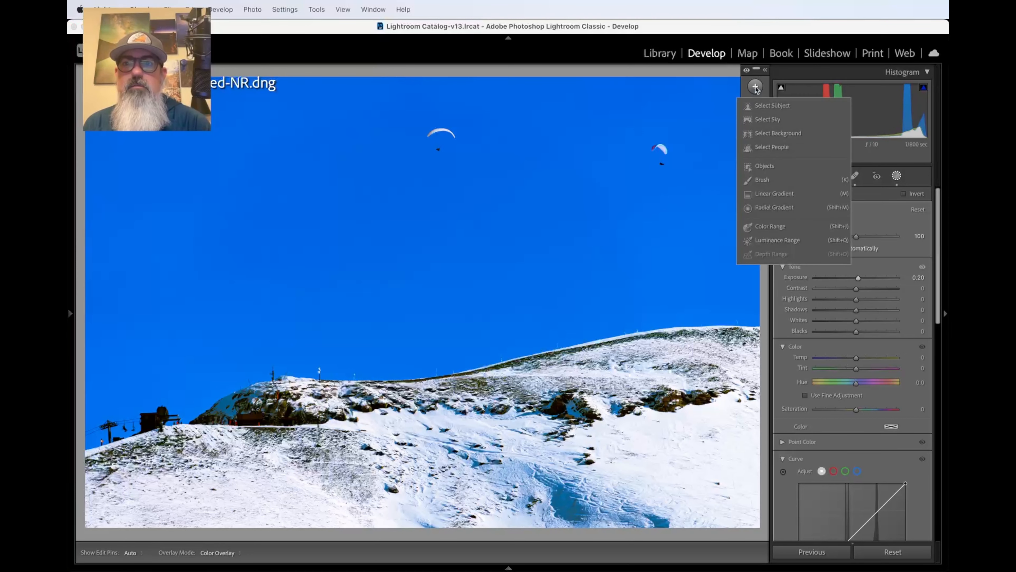
pyautogui.click(771, 169)
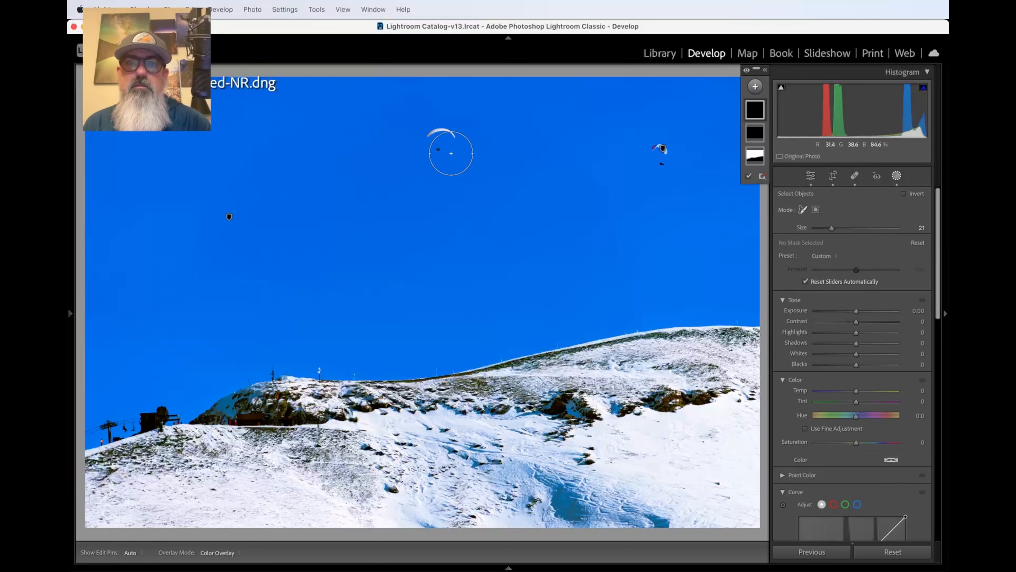
pyautogui.click(443, 142)
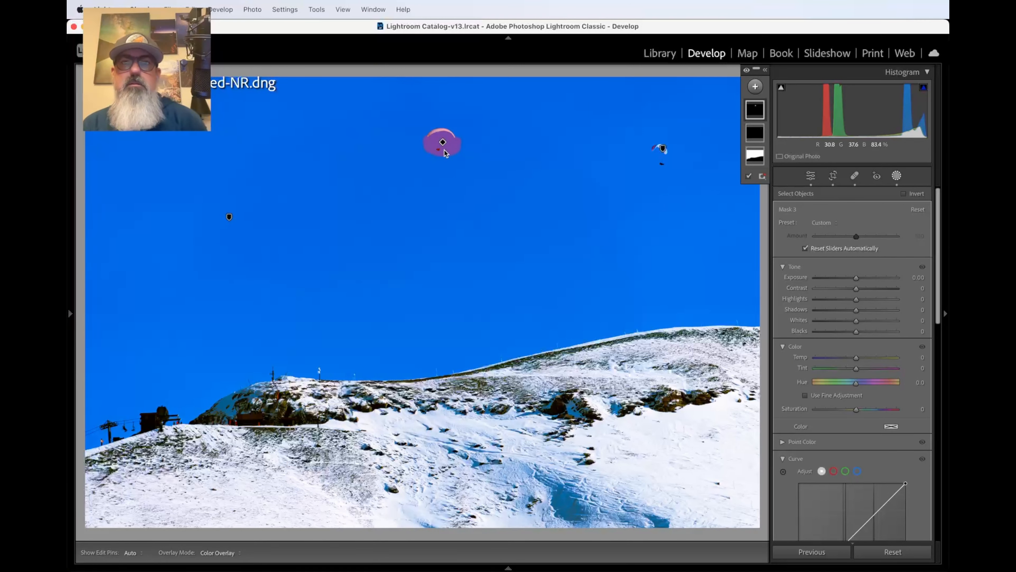
pyautogui.press('Delete')
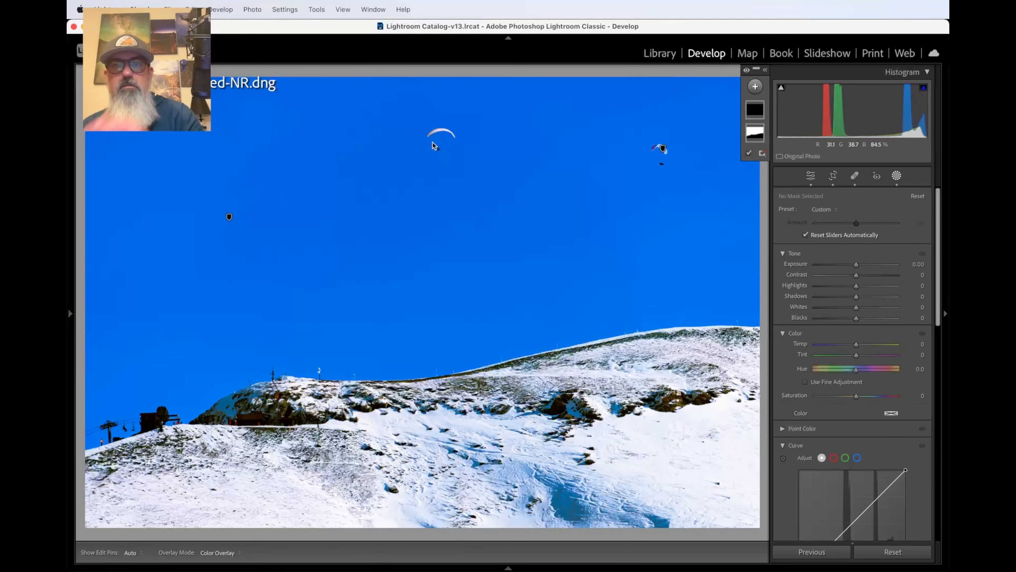
# Add a new Objects mask covering the white paraglider and its pilot, using a selection brush size of 24.
pyautogui.click(755, 86)
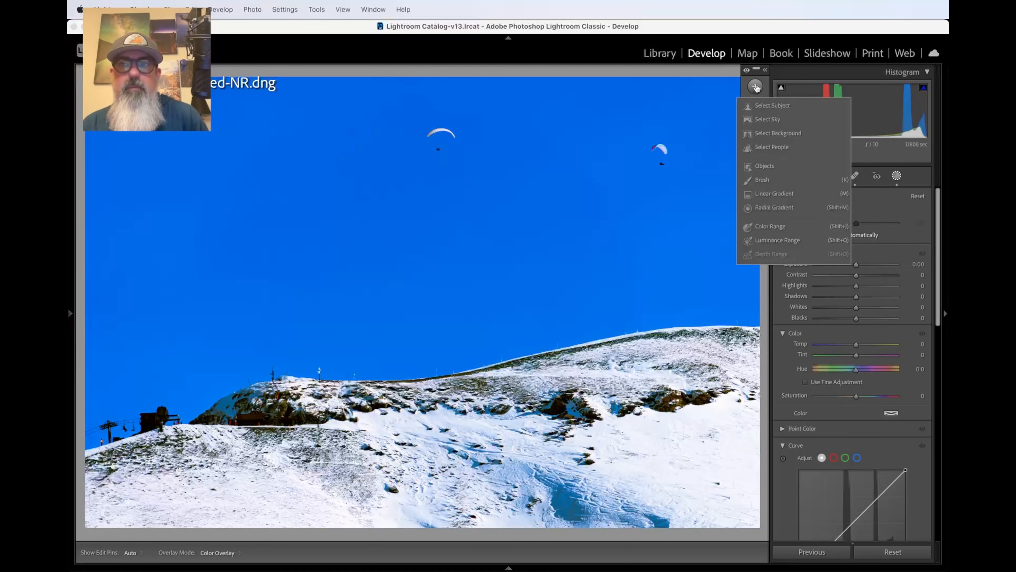
pyautogui.click(771, 167)
pyautogui.scroll(5, 459, 141)
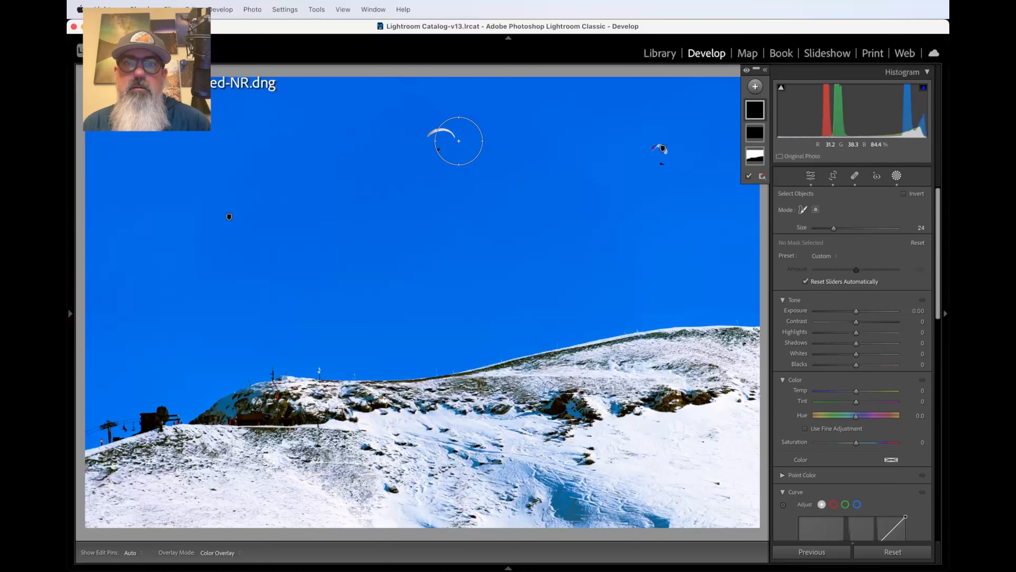
pyautogui.click(437, 143)
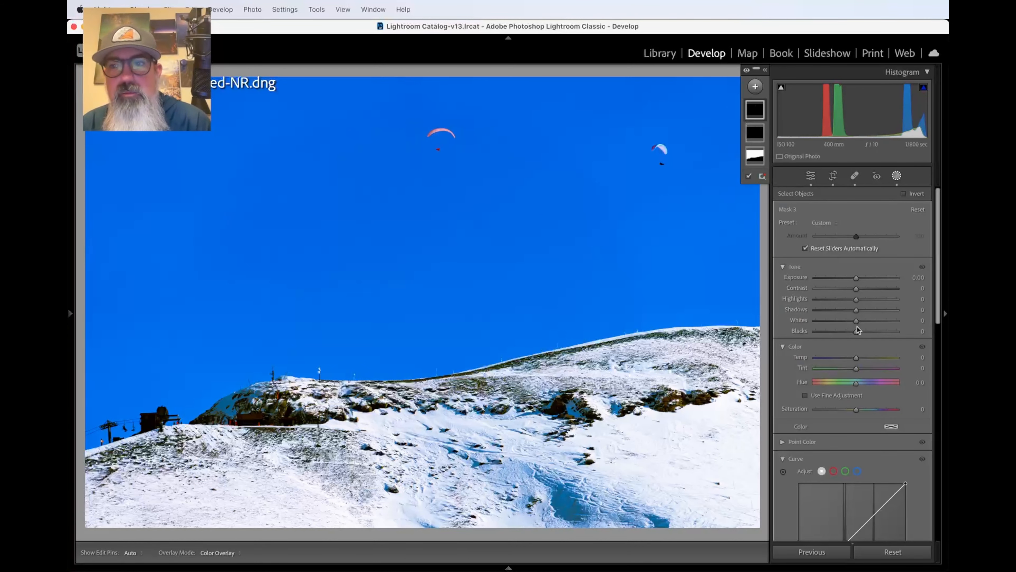
# Try an Exposure of 0.46 on the white paraglider's mask, compare both paragliders up close, and reset the Exposure to 0.
pyautogui.moveTo(856, 279); pyautogui.dragTo(862, 277)
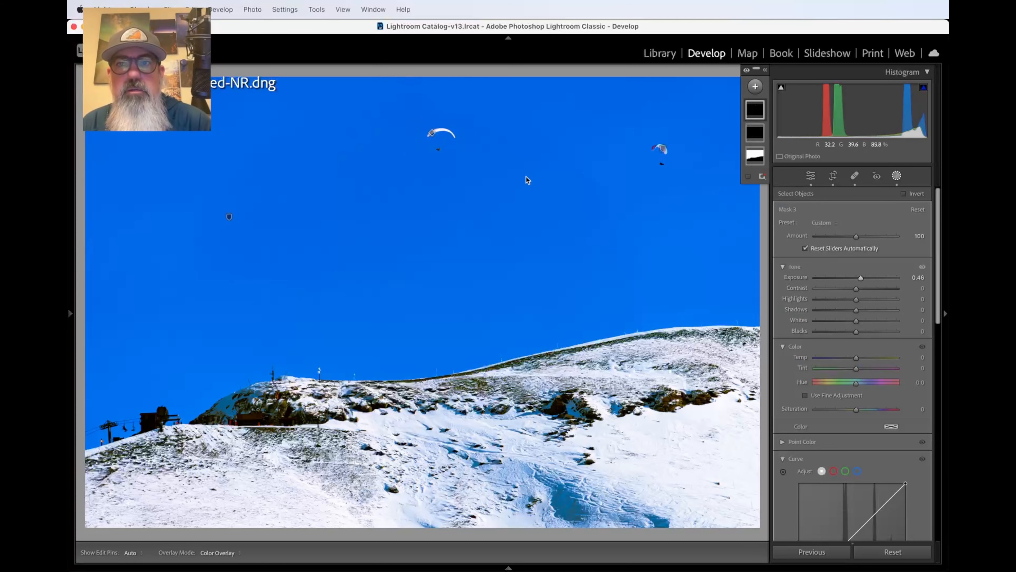
pyautogui.press('z')
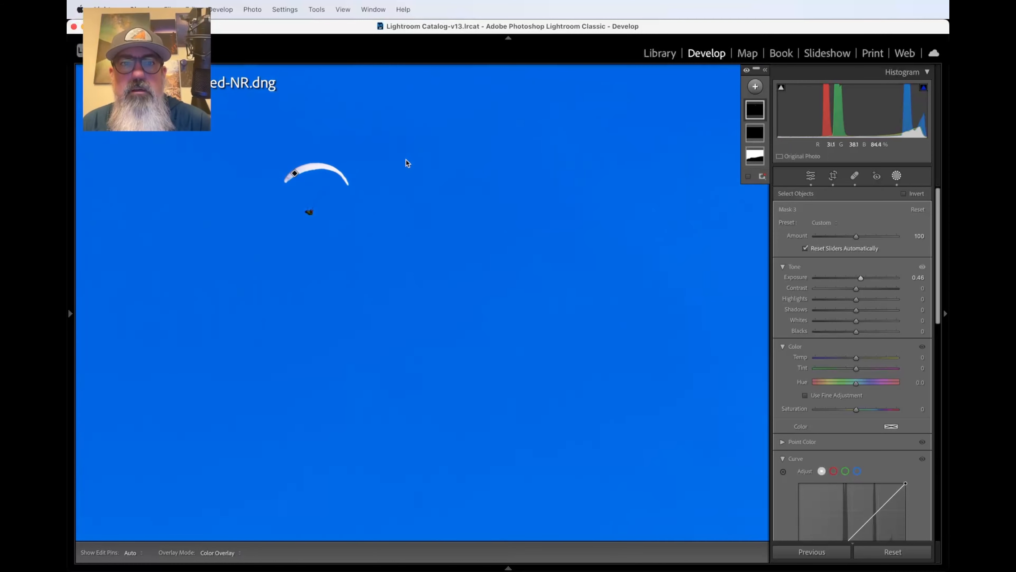
pyautogui.hscroll(7, 406, 160)
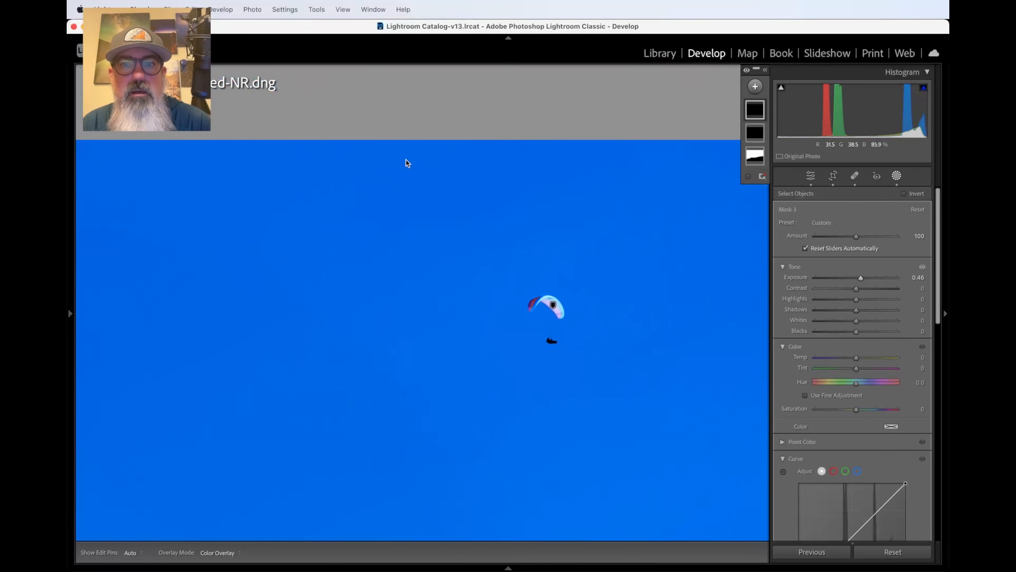
pyautogui.hscroll(-8, 406, 160)
pyautogui.hscroll(-3, 406, 159)
pyautogui.scroll(-1, 406, 160)
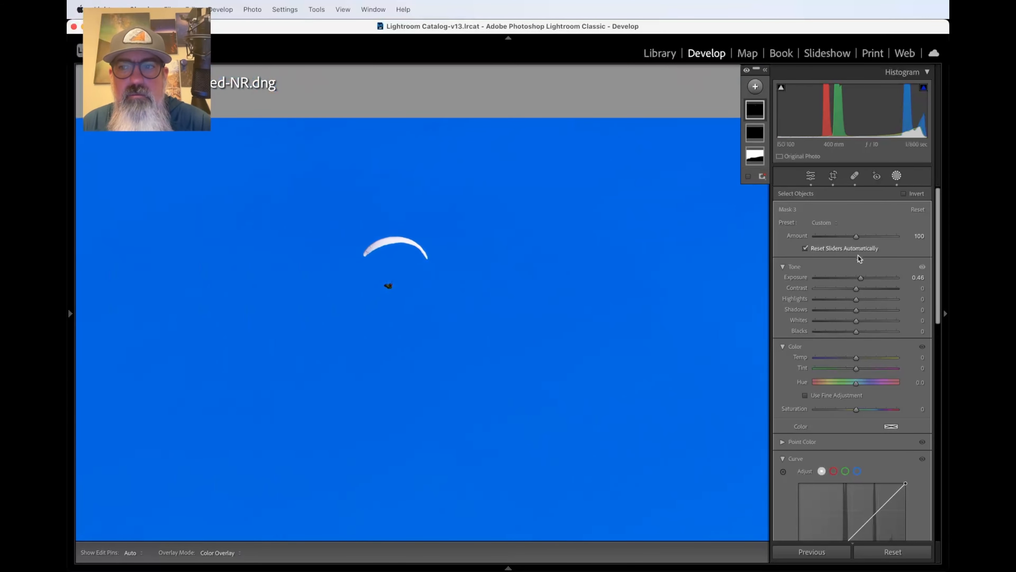
pyautogui.doubleClick(862, 278)
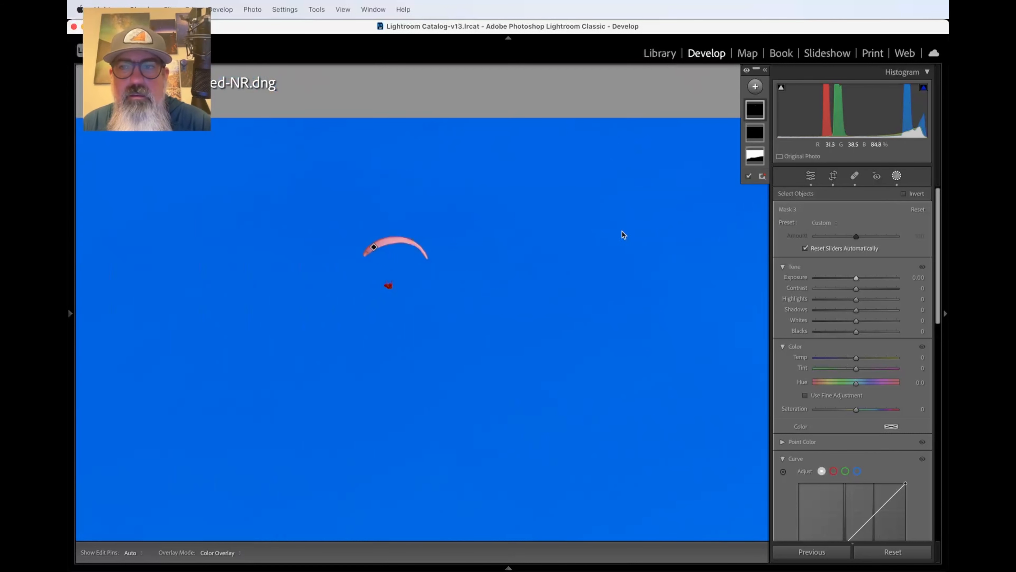
# Close masking and examine the white paraglider's canopy and pilot at high magnification.
pyautogui.click(897, 177)
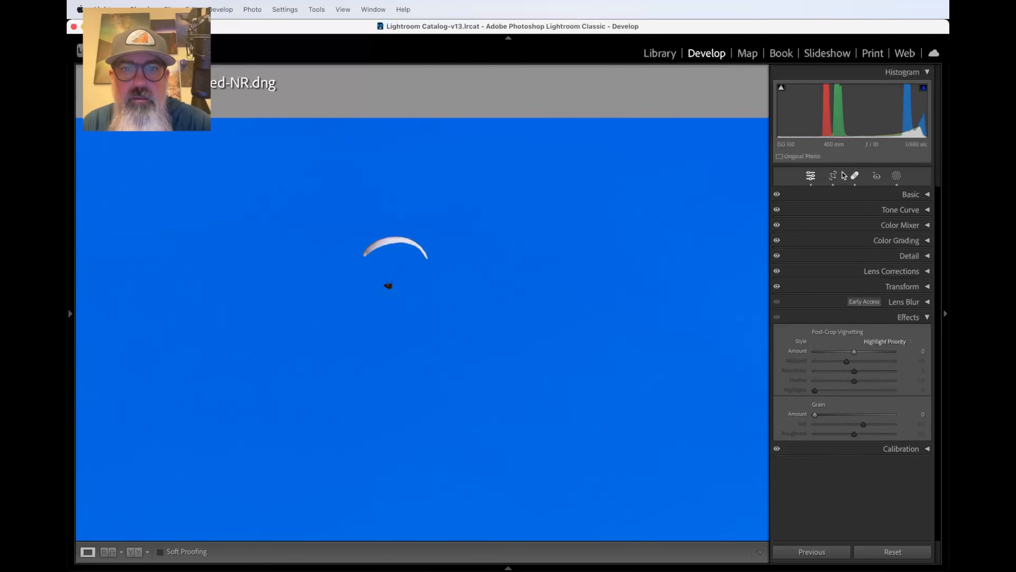
pyautogui.click(380, 237)
pyautogui.hscroll(-5, 381, 237)
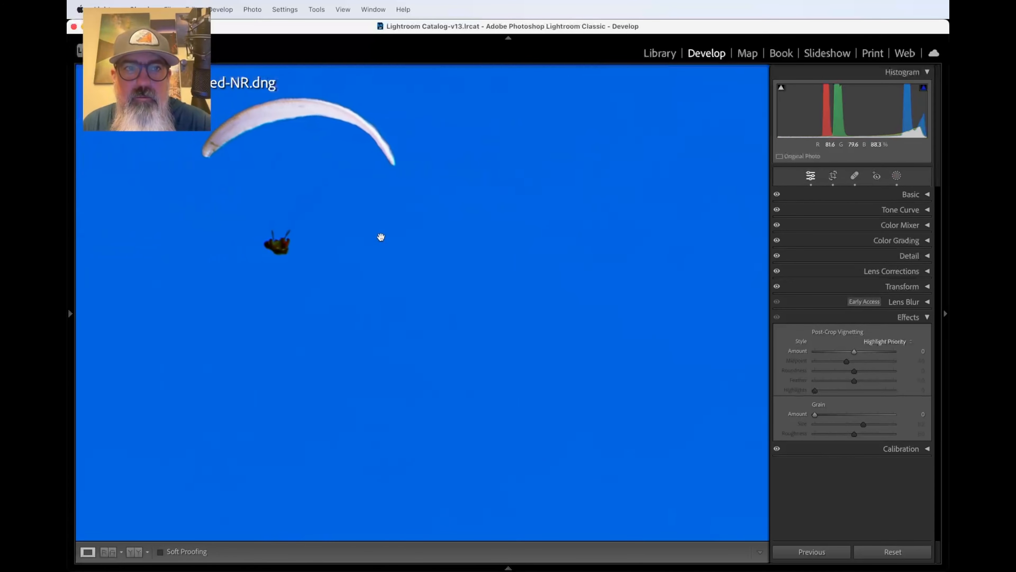
pyautogui.scroll(5, 380, 237)
pyautogui.press('super+equal')
pyautogui.press('super+minus')
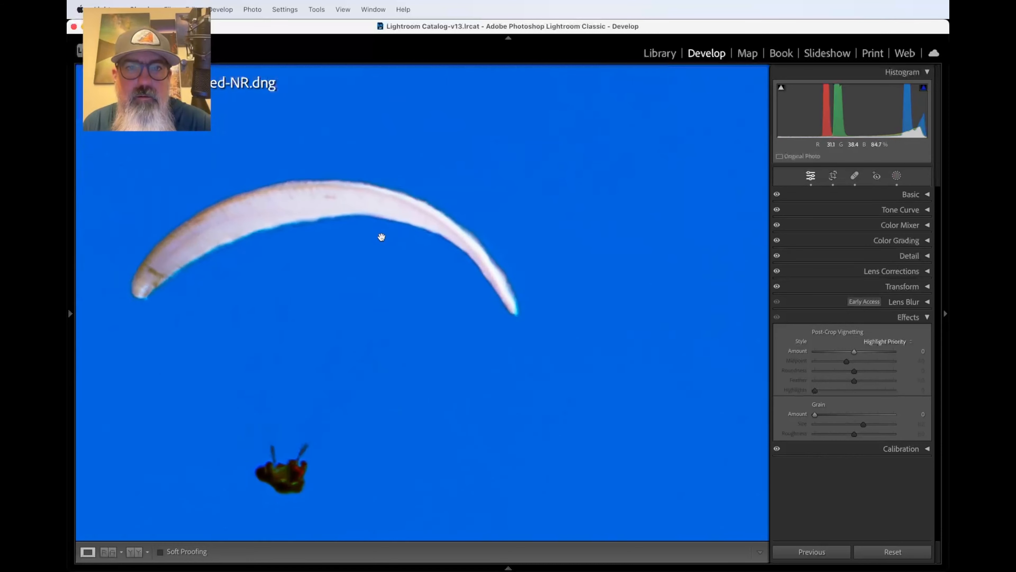
# Reopen masking and try Exposure values of 0.47 and 0.35 without a mask selected.
pyautogui.click(897, 177)
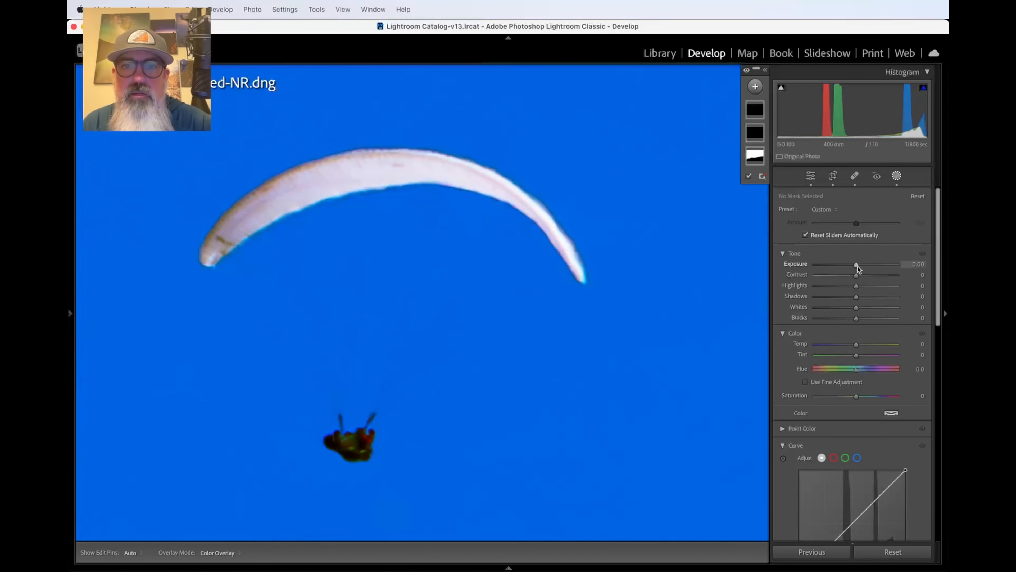
pyautogui.moveTo(857, 266); pyautogui.dragTo(861, 264)
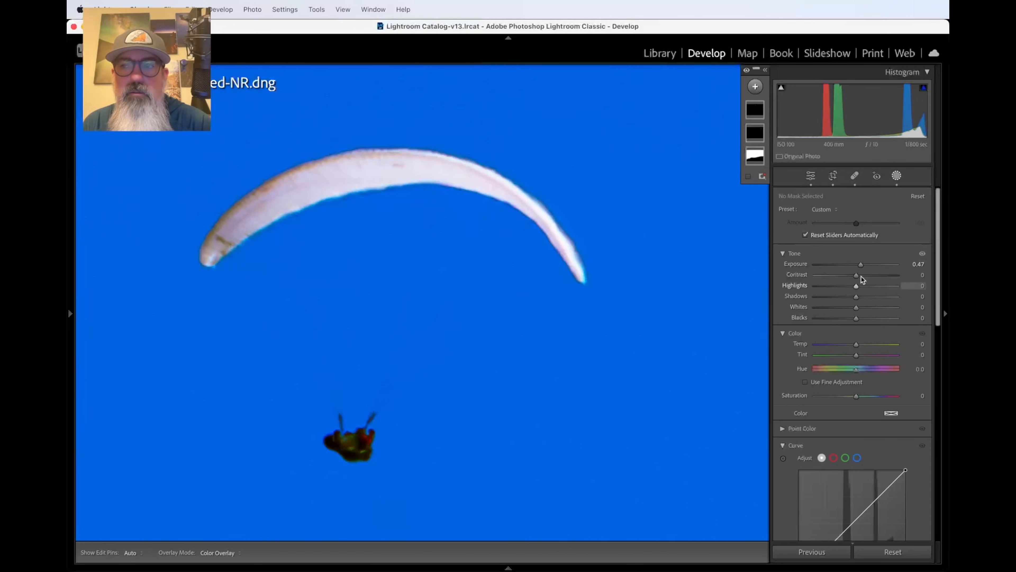
pyautogui.moveTo(867, 267); pyautogui.dragTo(860, 268)
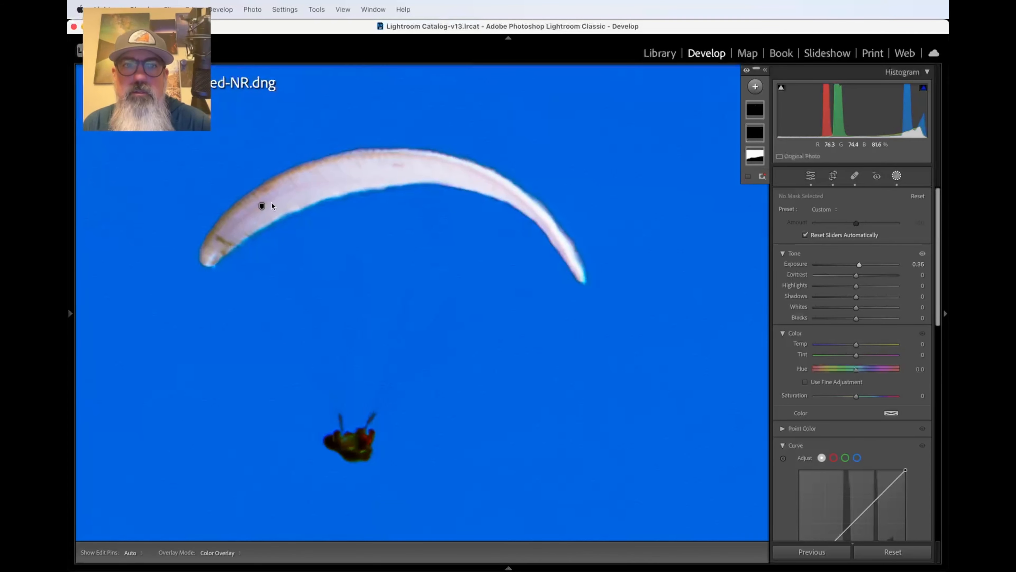
# Select the white paraglider's mask and set Exposure to 0.29, Shadows to -11 and Blacks to -40.
pyautogui.click(261, 206)
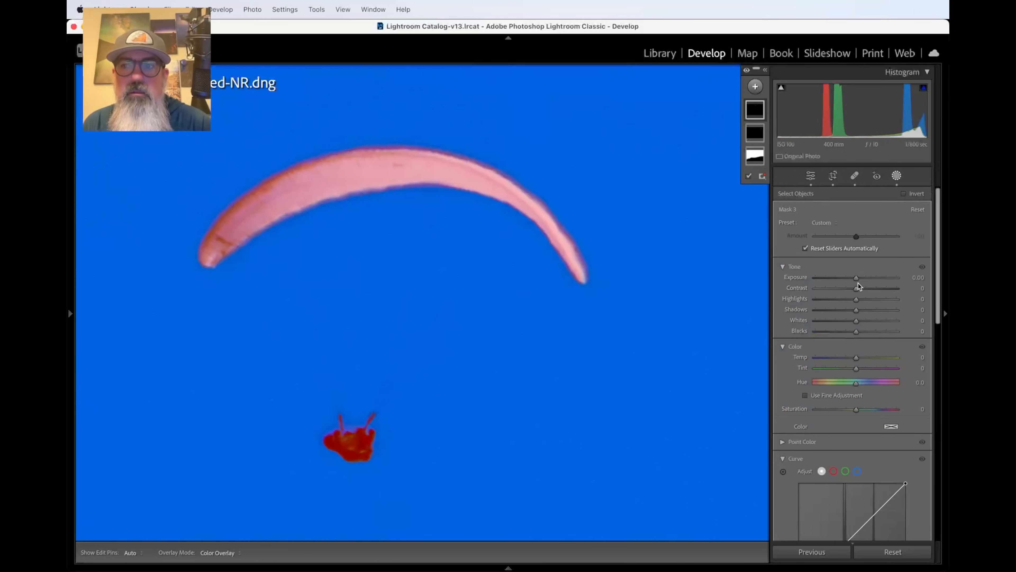
pyautogui.moveTo(856, 279); pyautogui.dragTo(858, 277)
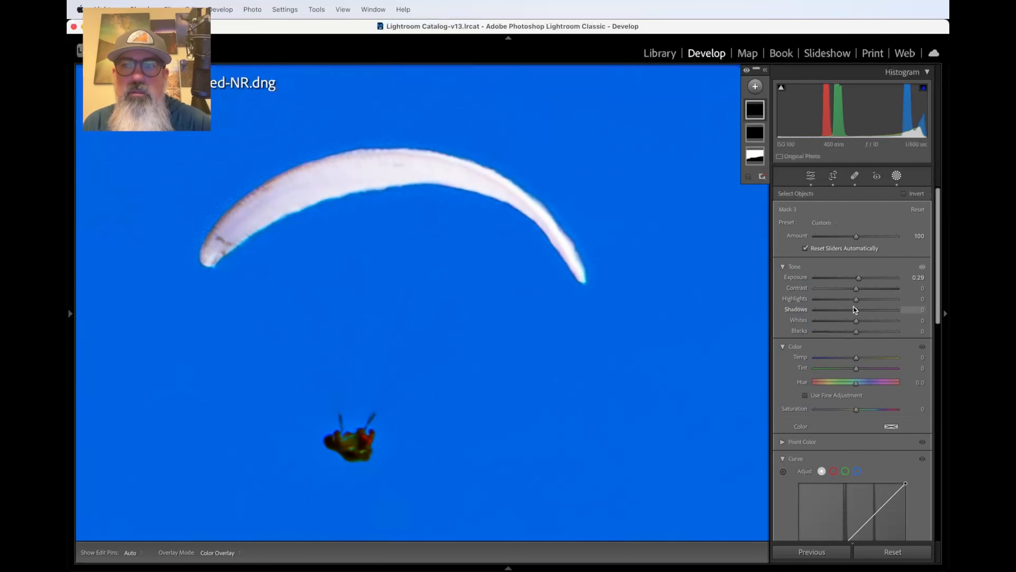
pyautogui.moveTo(857, 332); pyautogui.dragTo(850, 311)
# Examine the edited white paraglider, its pilot and the second paraglider at several magnifications, and review the whole photo with masking closed.
pyautogui.press('super+minus')
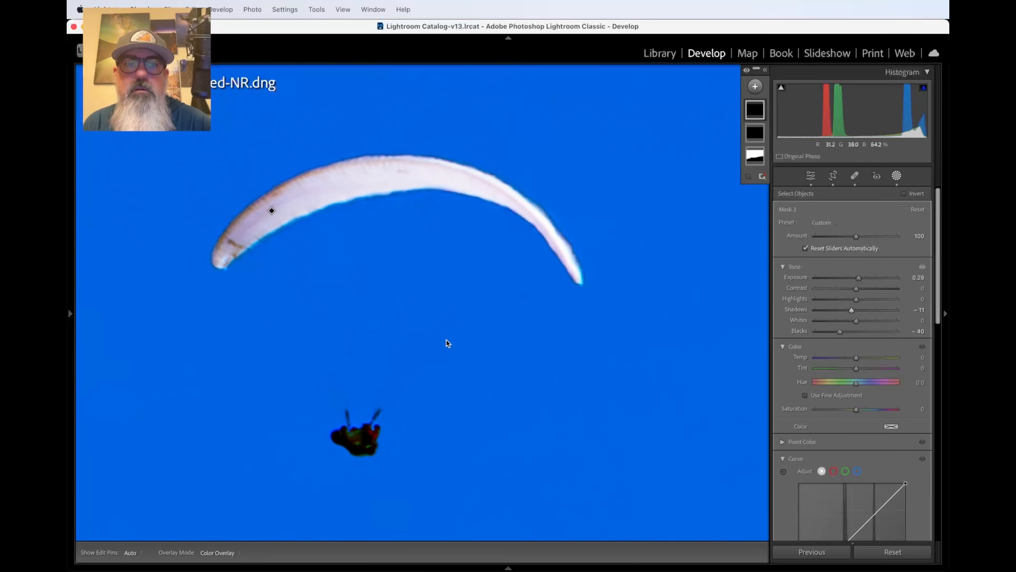
pyautogui.press('super+minus')
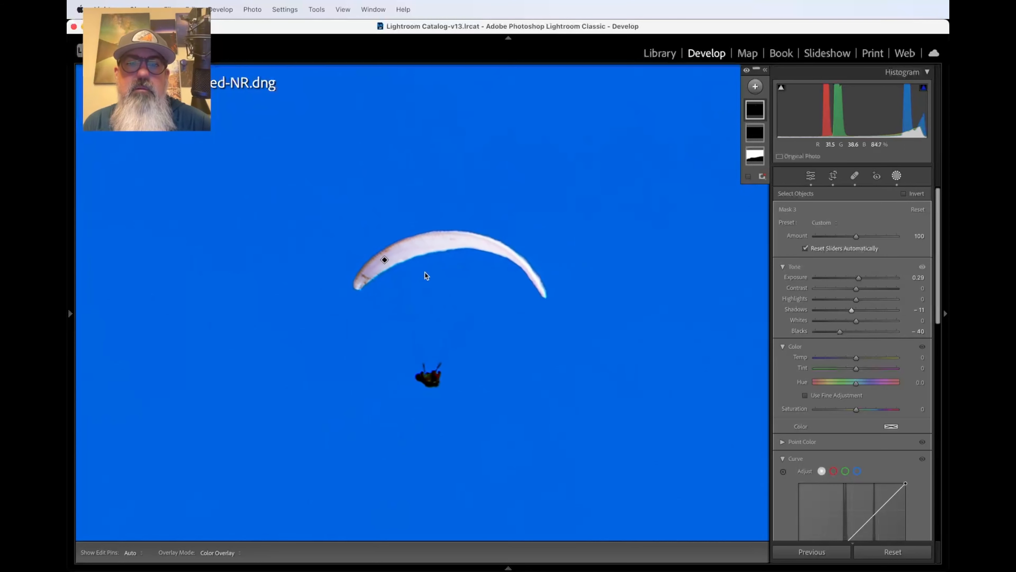
pyautogui.press('super+equal')
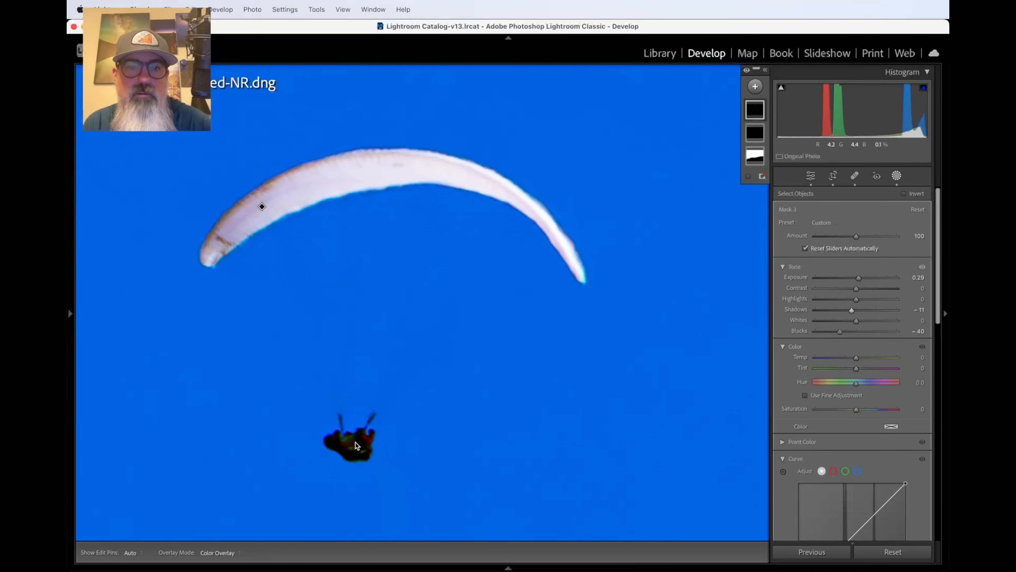
pyautogui.press('super+minus')
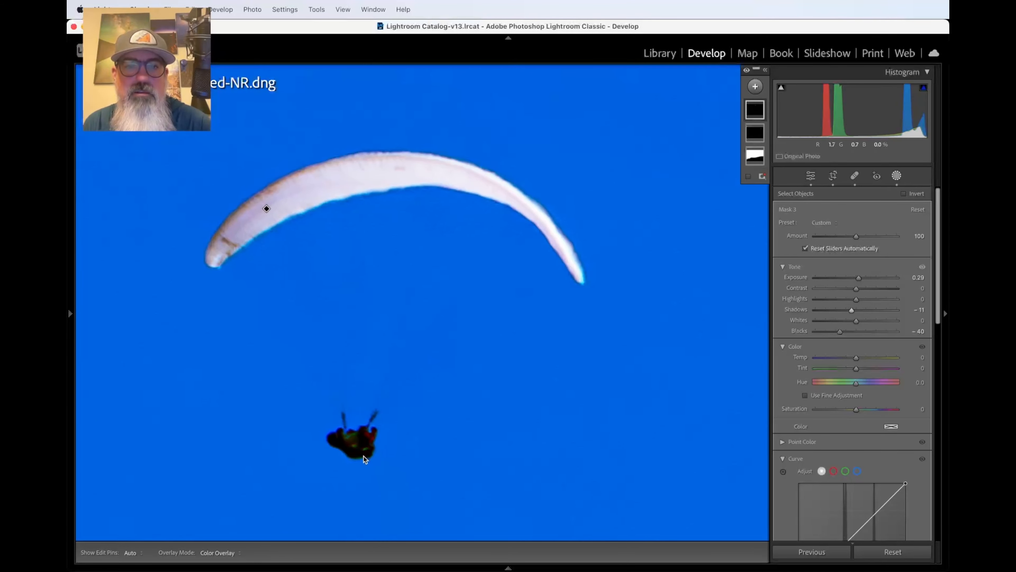
pyautogui.press('super+equal')
pyautogui.scroll(-3, 364, 456)
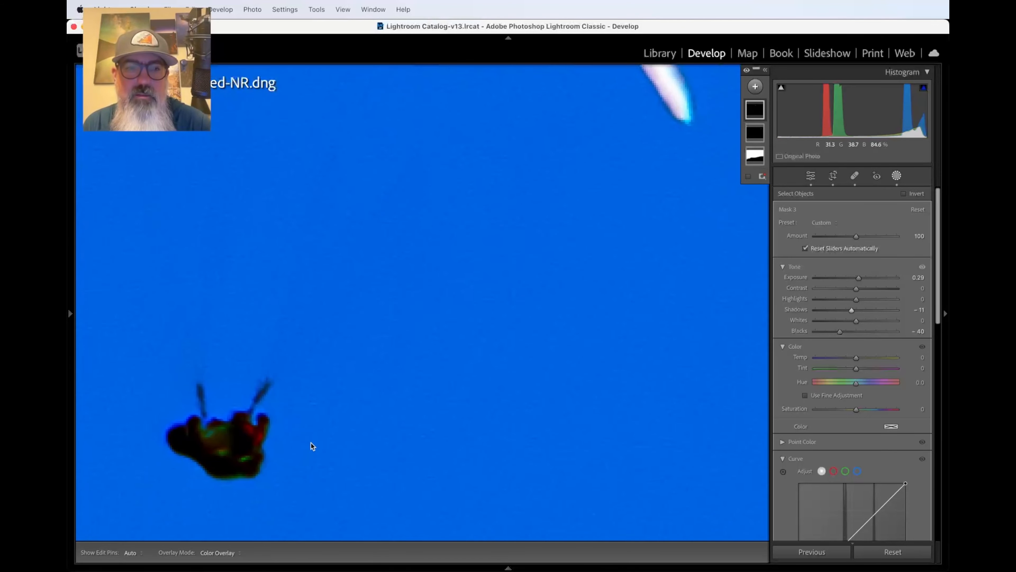
pyautogui.press('super+minus')
pyautogui.hscroll(10, 311, 442)
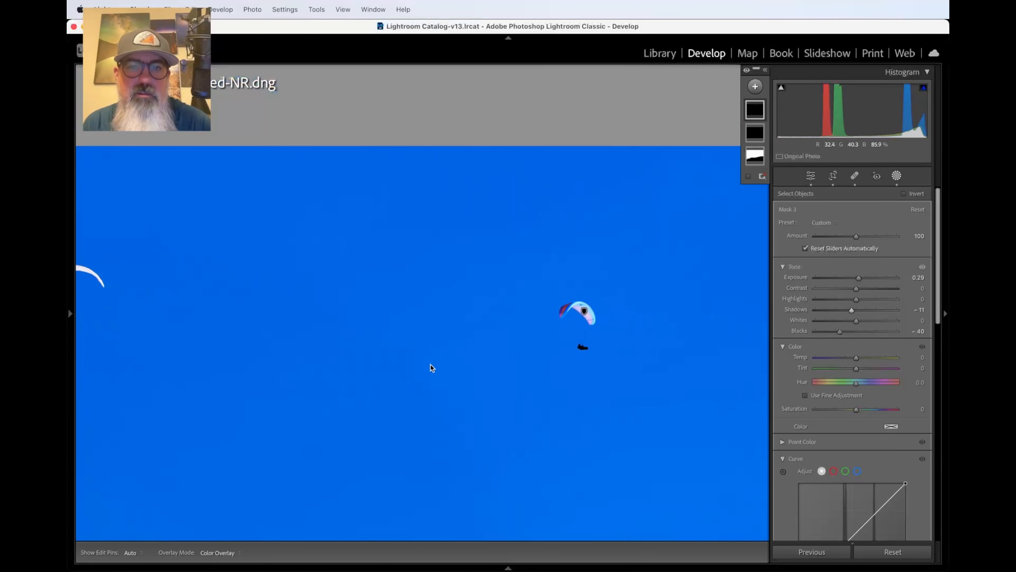
pyautogui.press('super+equal')
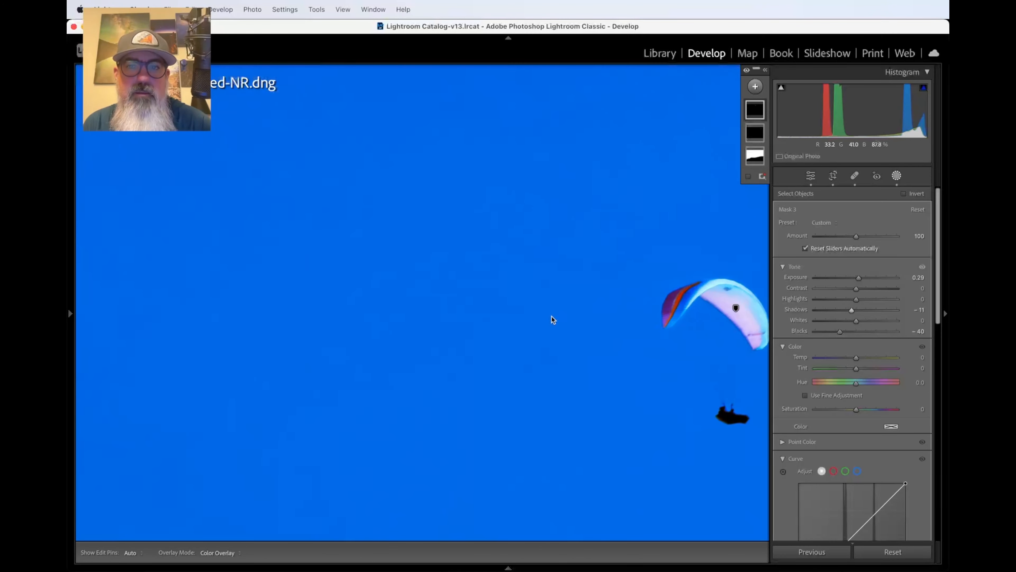
pyautogui.press('super+minus')
pyautogui.press('super+minus')
pyautogui.press('super+minus')
pyautogui.press('super+minus')
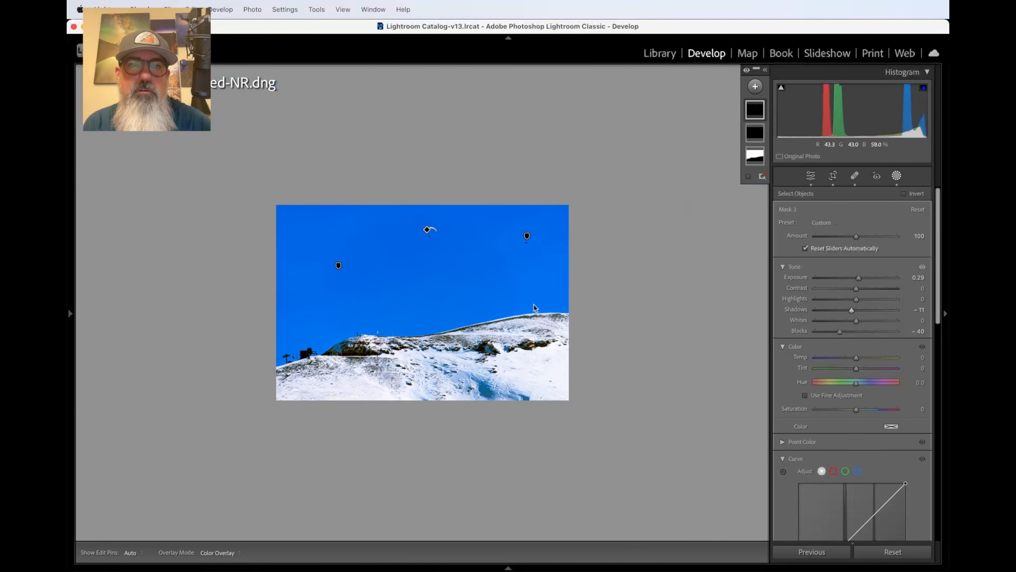
pyautogui.click(896, 176)
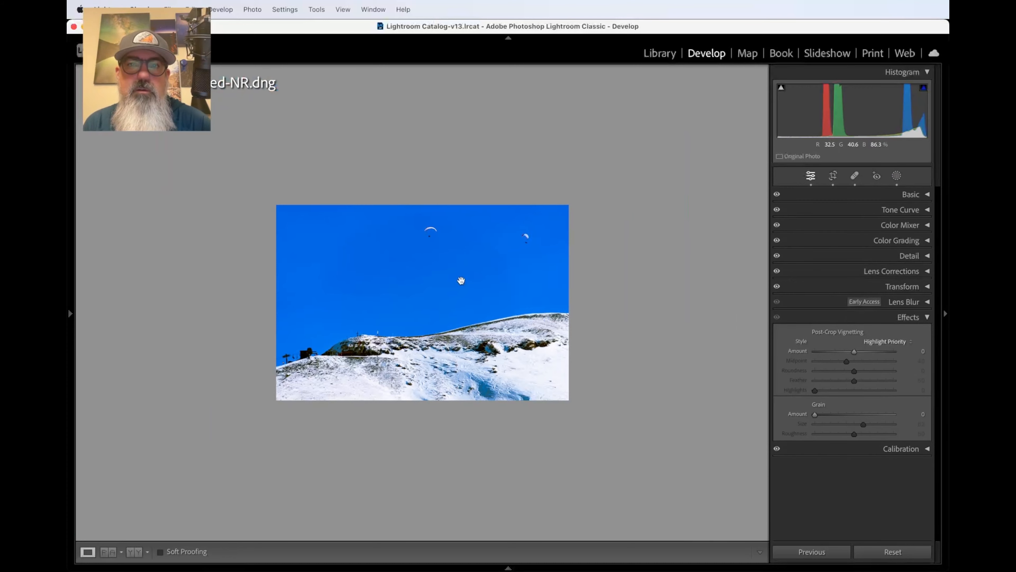
pyautogui.click(463, 277)
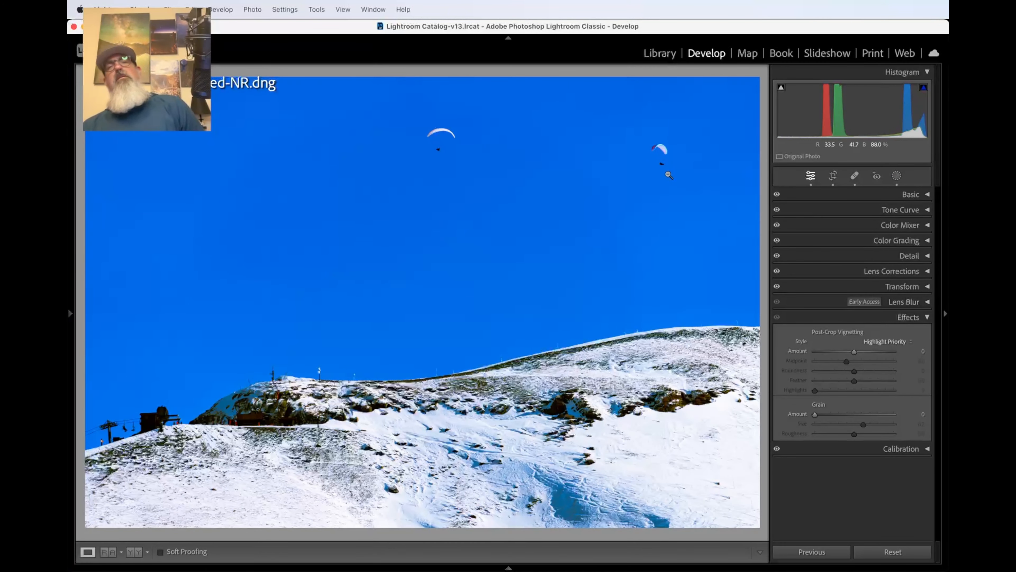
# Reopen masking, add a Brush mask and paint over the bluish shaded snow in the lower central and right foreground.
pyautogui.click(896, 175)
pyautogui.click(755, 87)
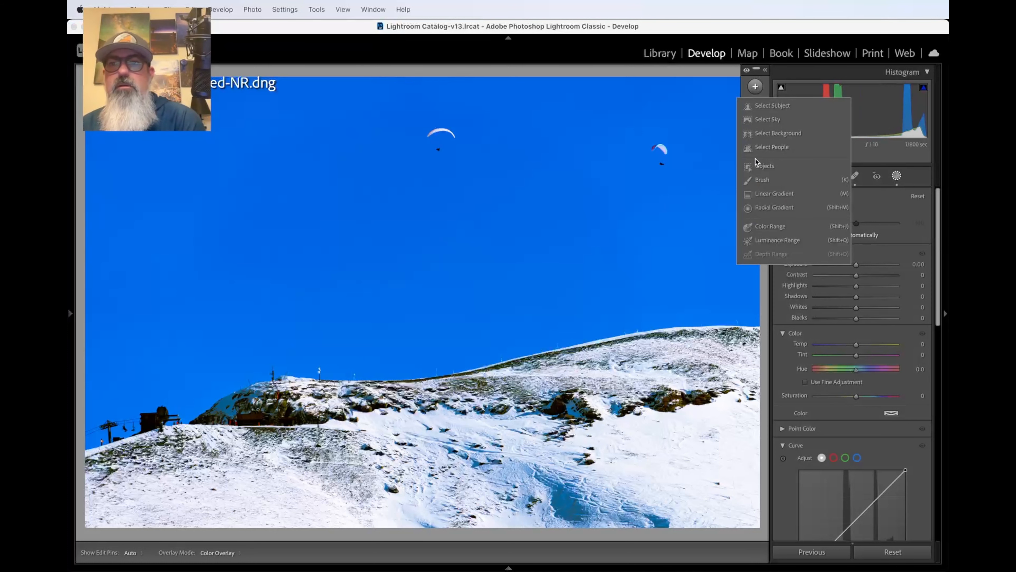
pyautogui.click(763, 181)
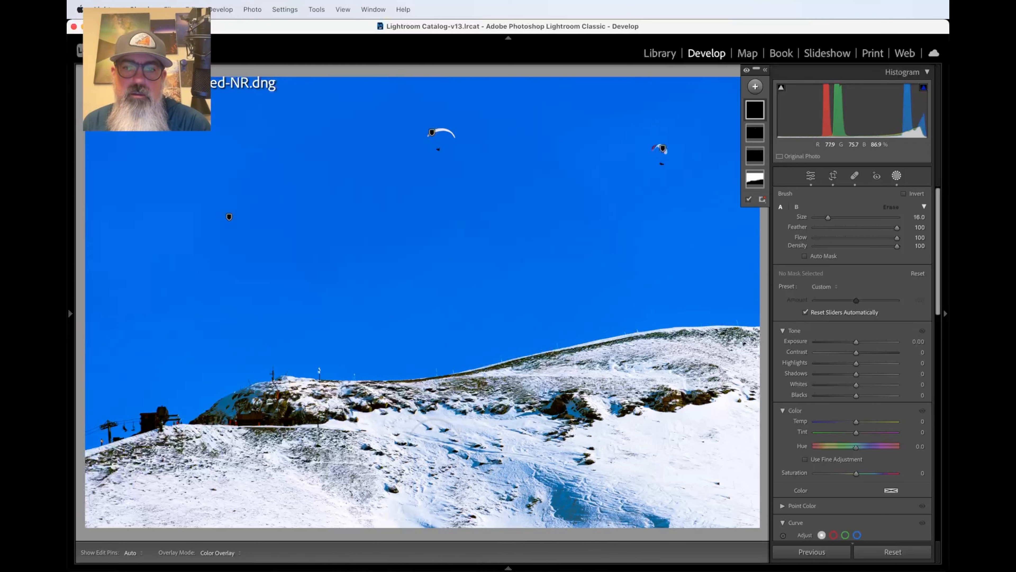
pyautogui.click(435, 447)
pyautogui.moveTo(435, 447)
pyautogui.mouseDown()
pyautogui.moveTo(630, 525)
pyautogui.moveTo(435, 521)
pyautogui.moveTo(378, 435)
pyautogui.moveTo(428, 415)
pyautogui.mouseUp()
pyautogui.moveTo(476, 459); pyautogui.dragTo(481, 461)
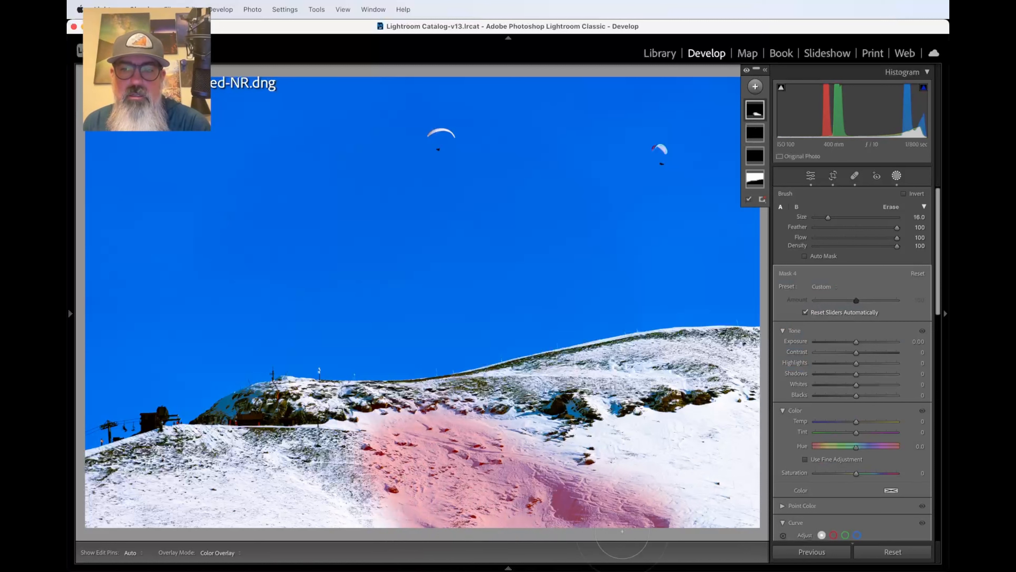
pyautogui.press('h')
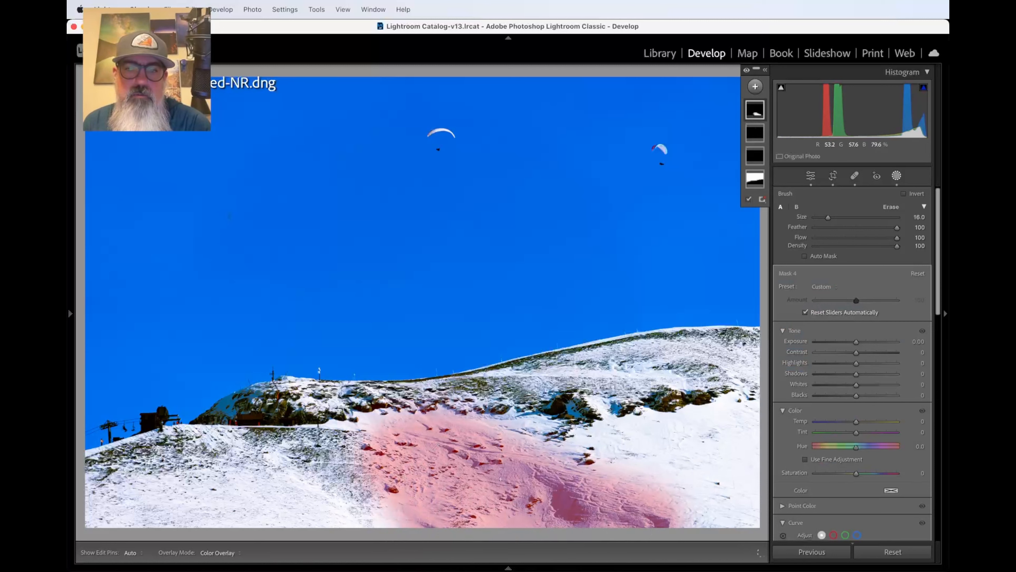
pyautogui.press('h')
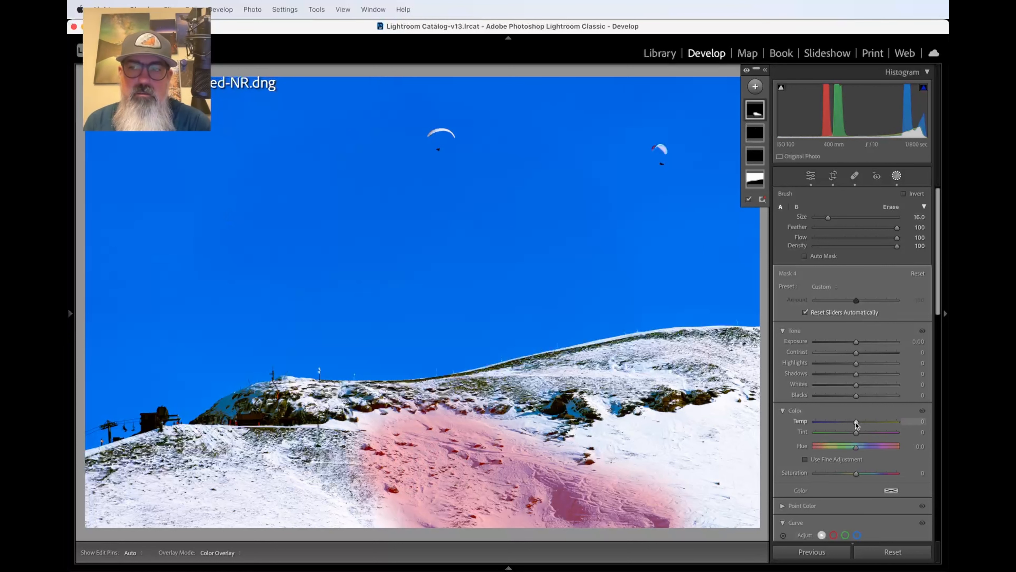
# Try a warmer Temp on the brushed snow, reset Temp to 0, and set Saturation to -32.
pyautogui.press('h')
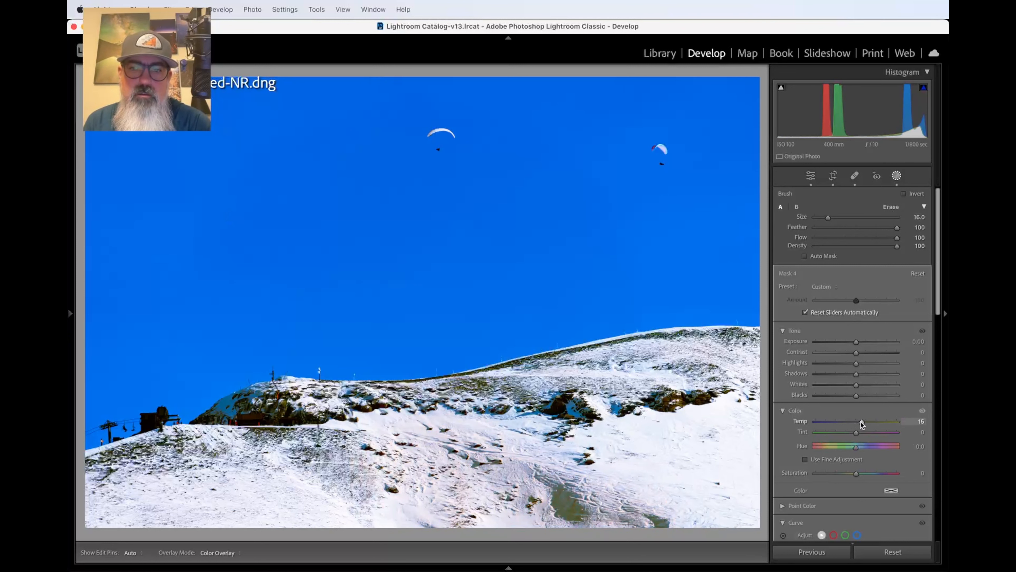
pyautogui.moveTo(861, 421); pyautogui.dragTo(859, 422)
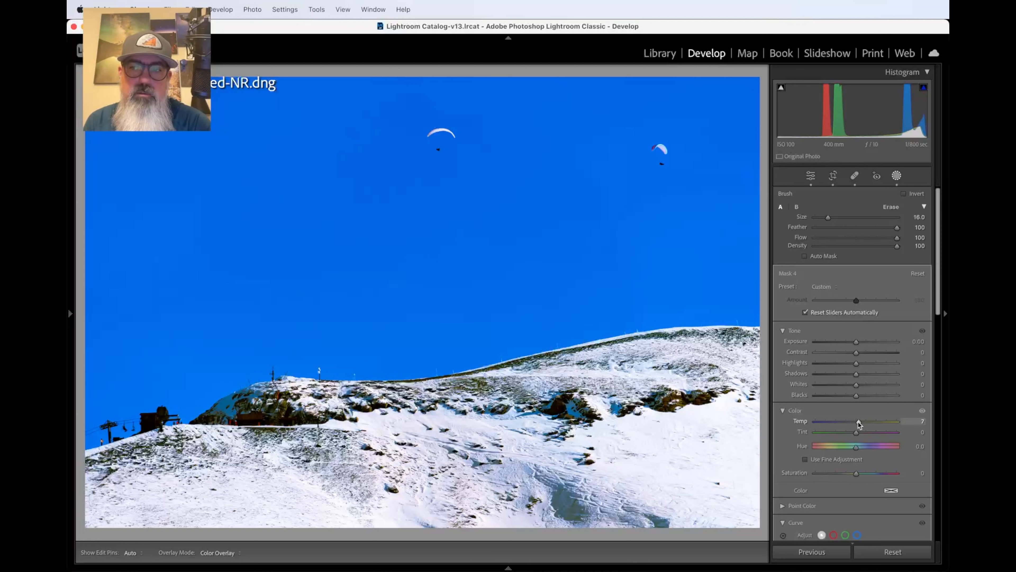
pyautogui.moveTo(856, 474); pyautogui.dragTo(850, 475)
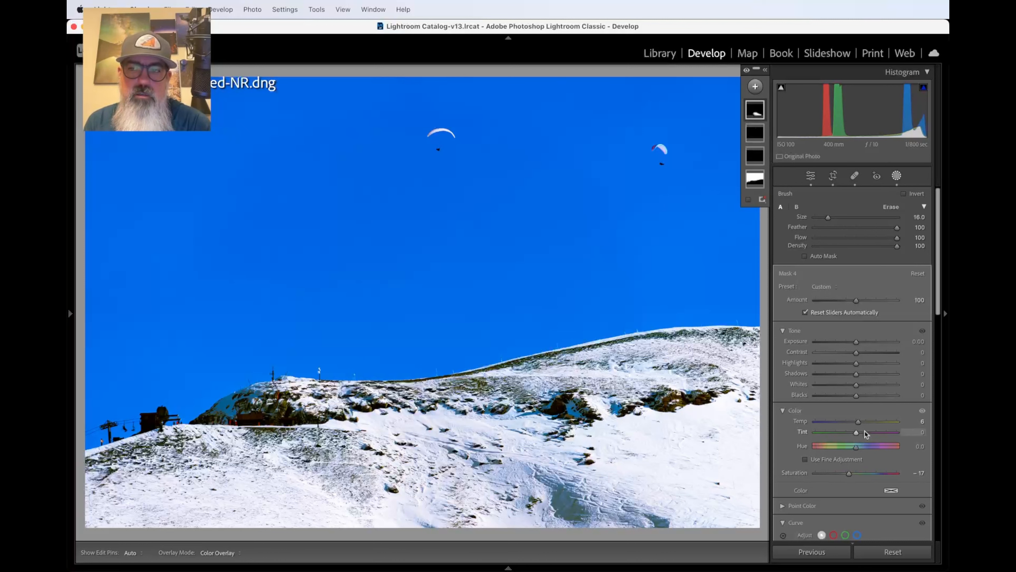
pyautogui.doubleClick(857, 422)
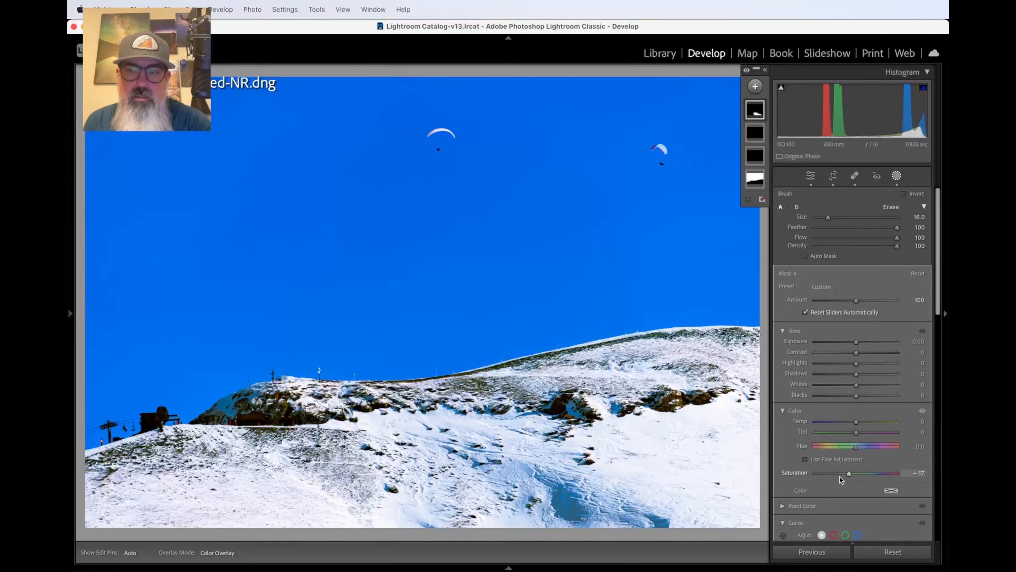
pyautogui.moveTo(849, 477)
pyautogui.mouseDown()
pyautogui.moveTo(825, 479)
pyautogui.moveTo(834, 476)
pyautogui.mouseUp()
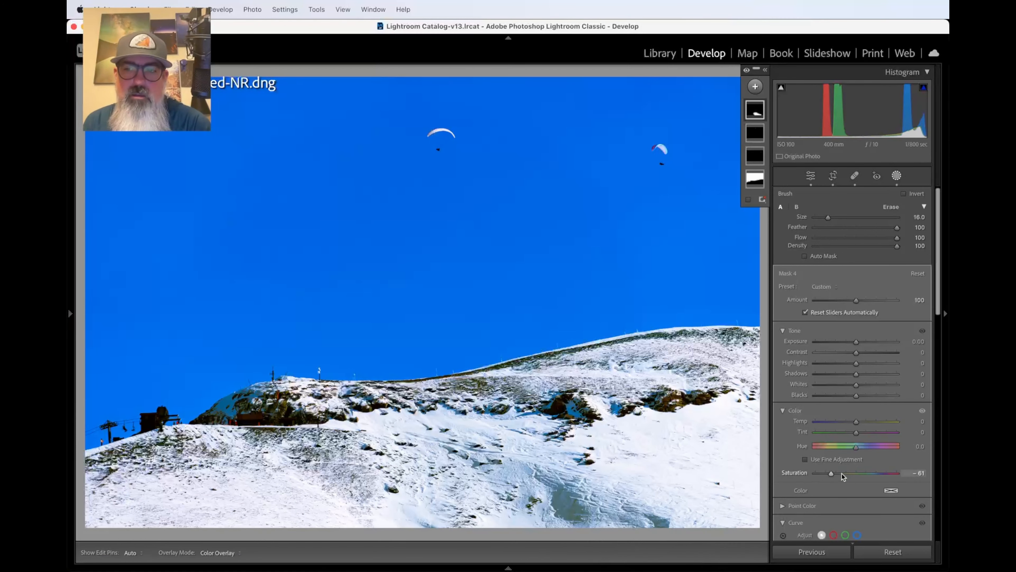
pyautogui.moveTo(832, 474); pyautogui.dragTo(837, 474)
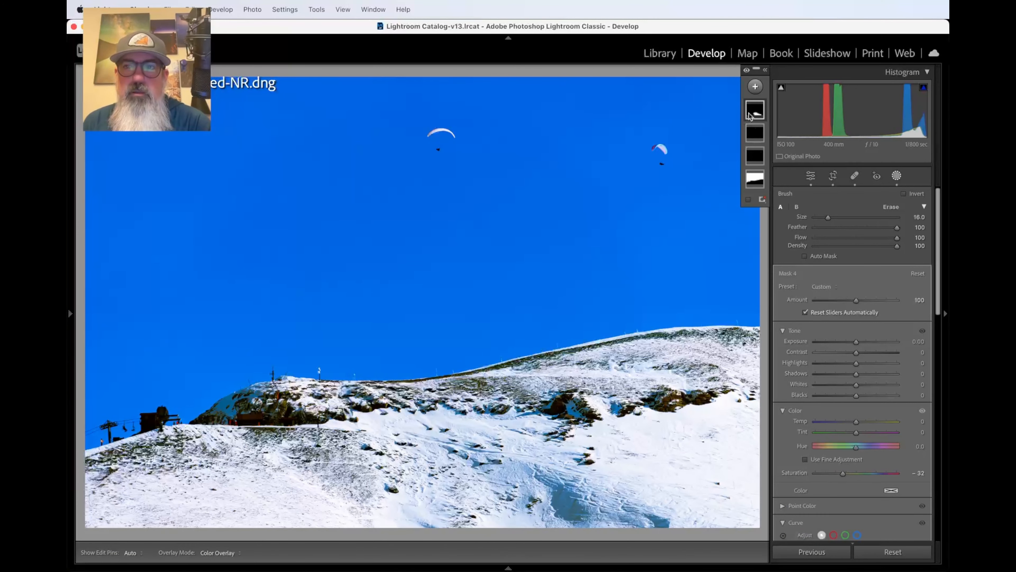
# Add an oval Radial Gradient mask in the middle of the sky and set its Exposure to 4.00.
pyautogui.click(755, 87)
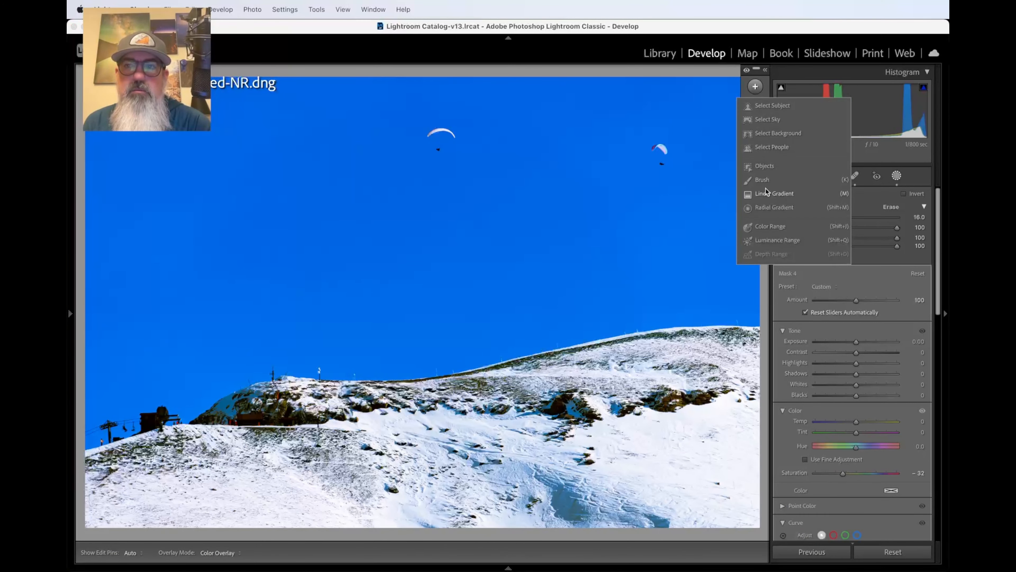
pyautogui.click(767, 207)
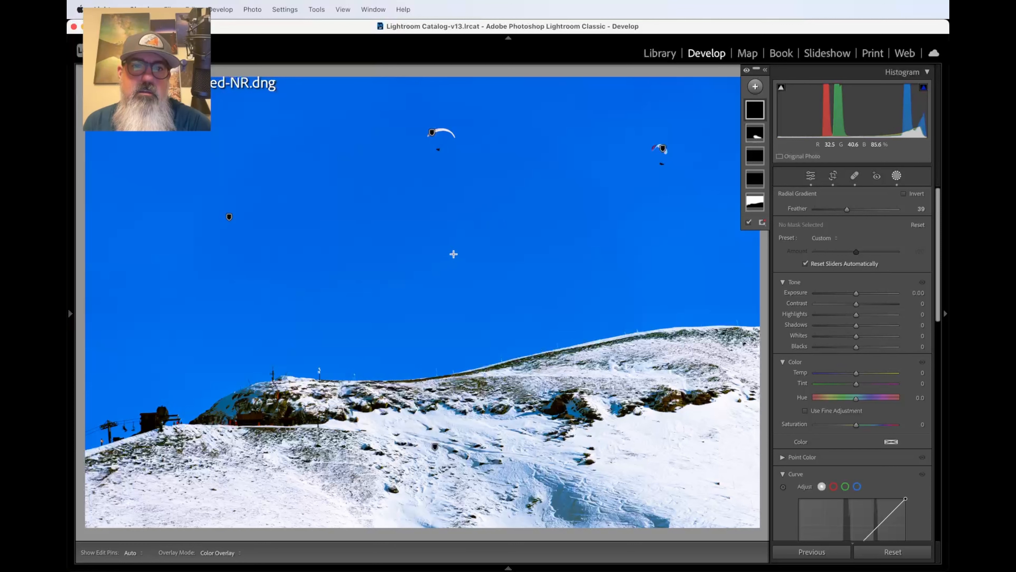
pyautogui.moveTo(453, 254); pyautogui.dragTo(352, 331)
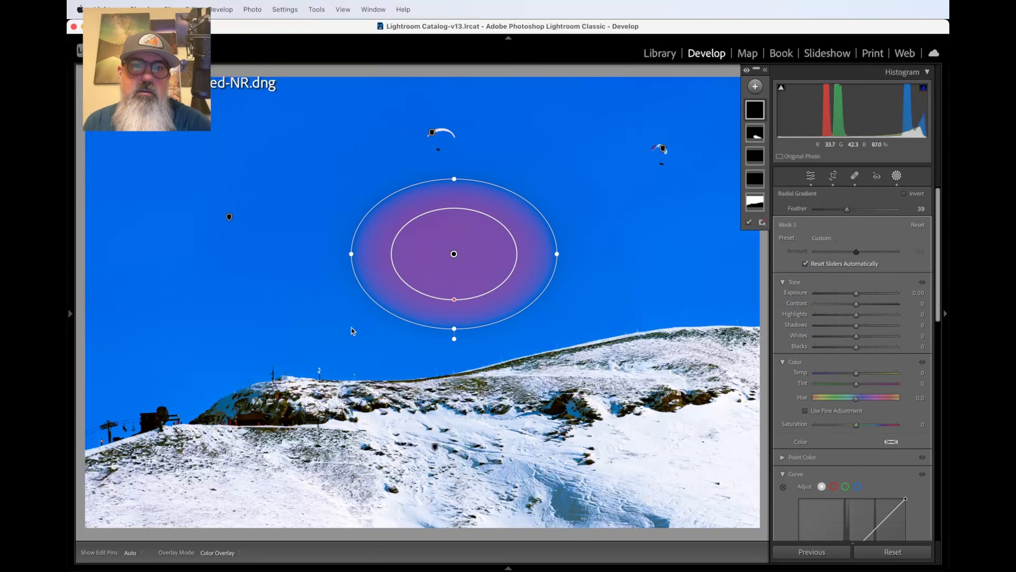
pyautogui.moveTo(856, 295); pyautogui.dragTo(928, 290)
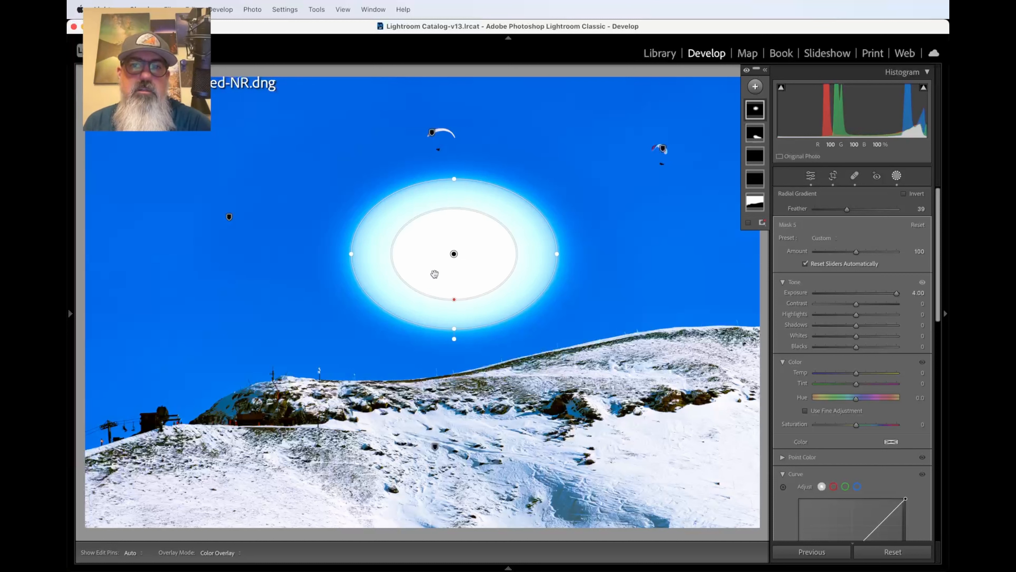
# Shrink the bright radial gradient into a small round sun and place it in the photo's upper left sky.
pyautogui.moveTo(454, 253)
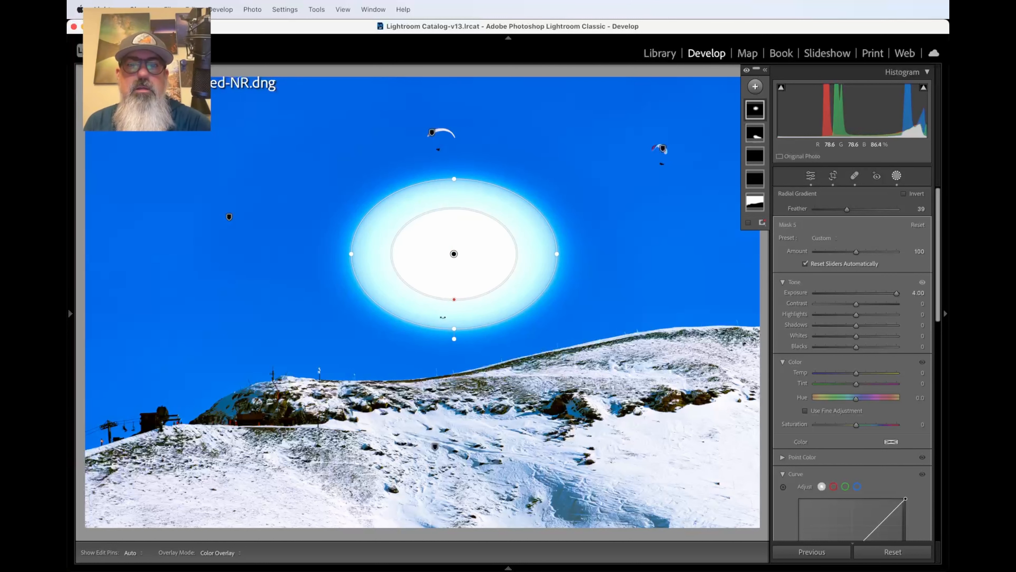
pyautogui.moveTo(454, 256); pyautogui.dragTo(193, 177)
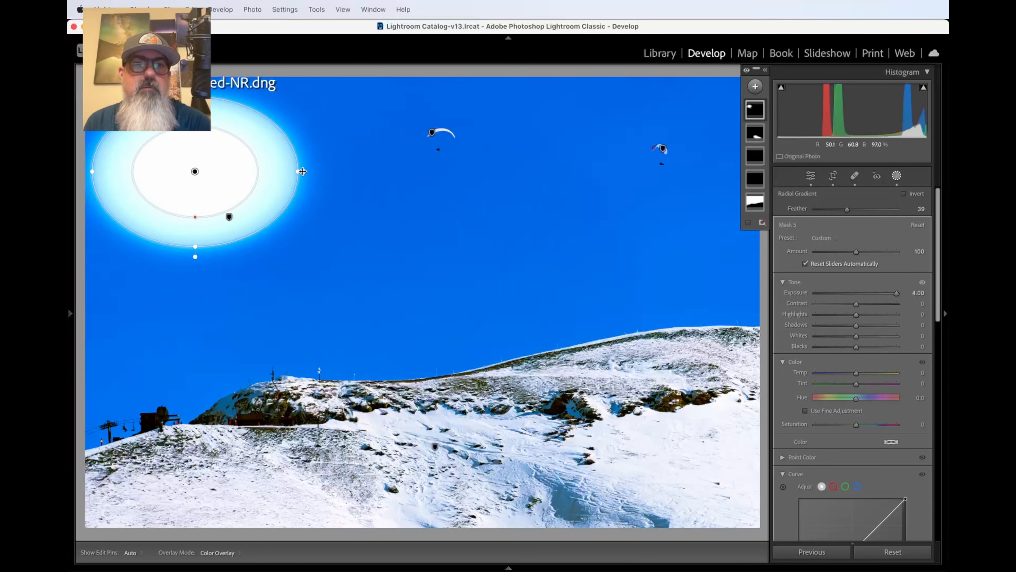
pyautogui.moveTo(298, 171); pyautogui.dragTo(248, 172)
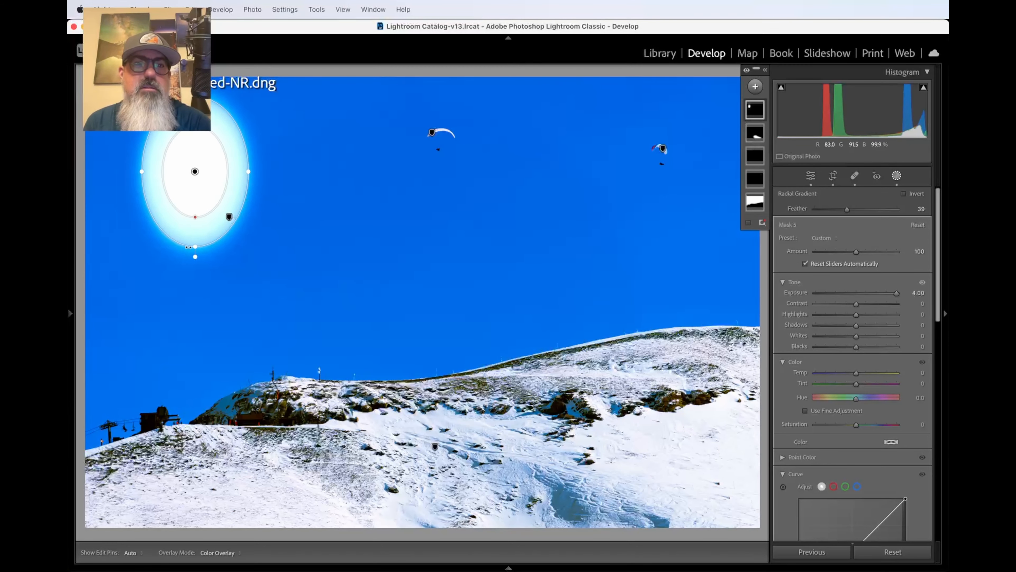
pyautogui.moveTo(193, 247); pyautogui.dragTo(194, 210)
pyautogui.moveTo(249, 172); pyautogui.dragTo(228, 172)
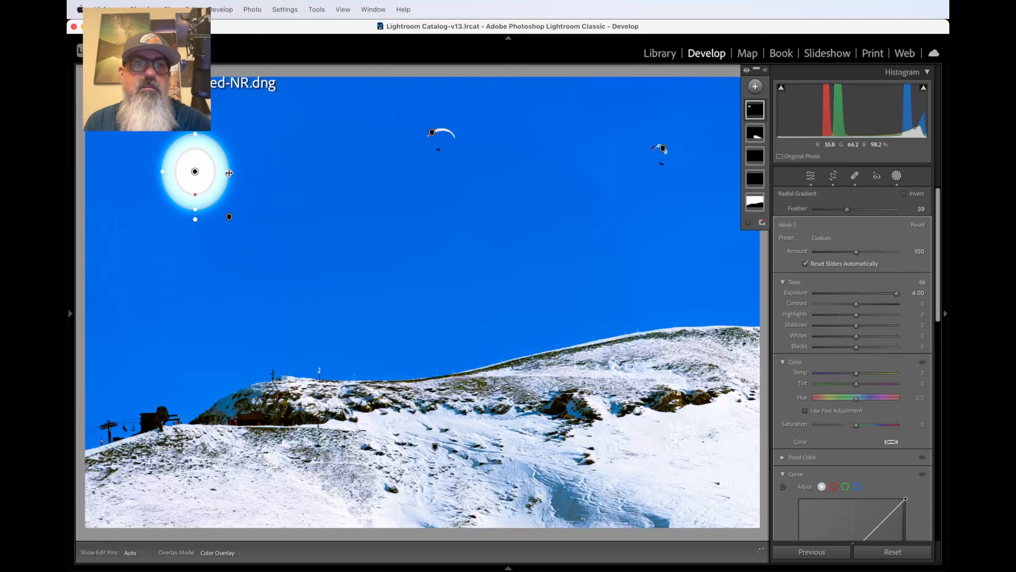
pyautogui.moveTo(196, 209); pyautogui.dragTo(156, 145)
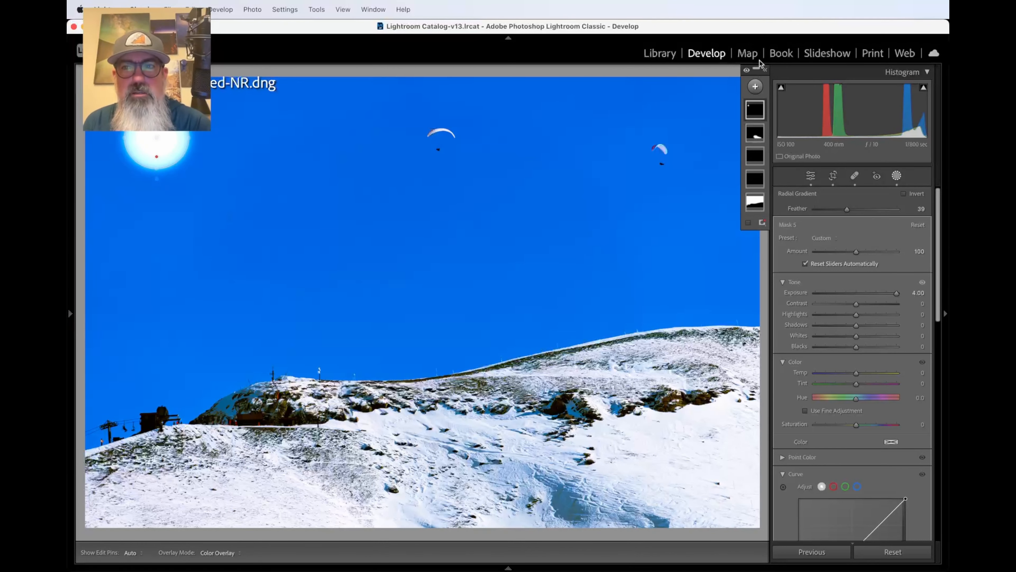
# Add a horizontal Linear Gradient fading from the photo's right side to its left edge, with Exposure -0.17, Highlights -100 and Whites -15.
pyautogui.click(755, 86)
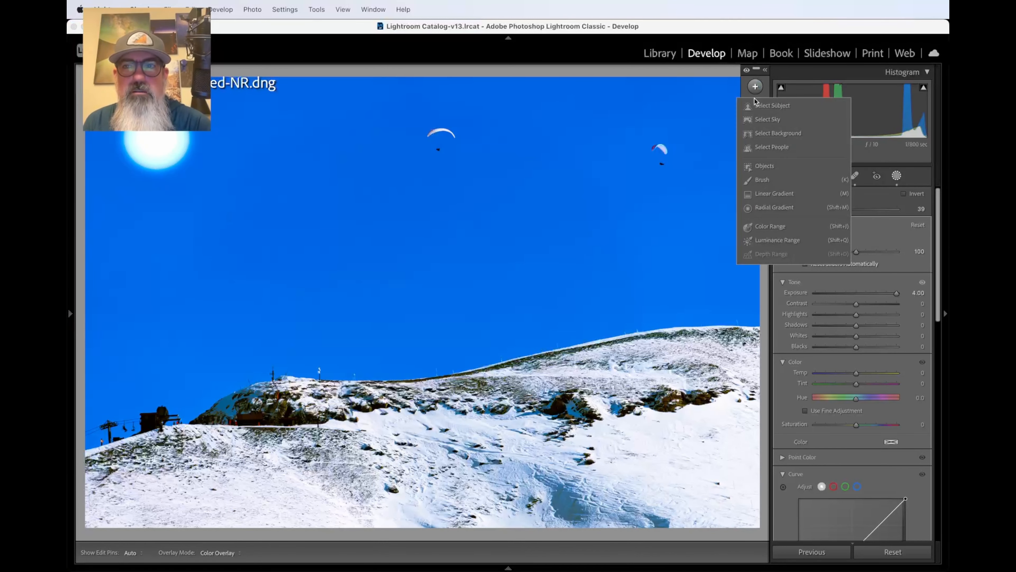
pyautogui.click(778, 194)
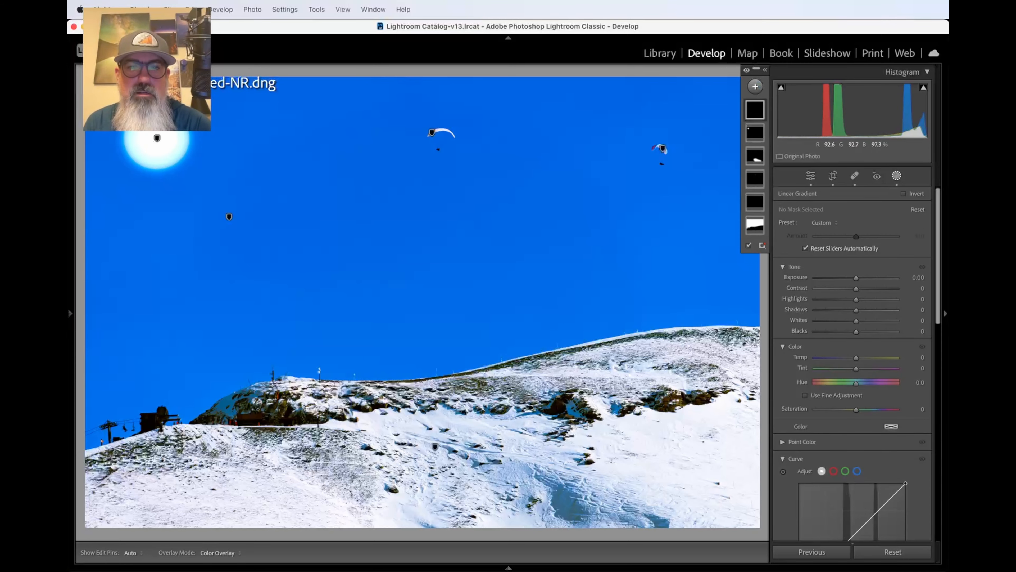
pyautogui.moveTo(724, 316); pyautogui.dragTo(83, 315)
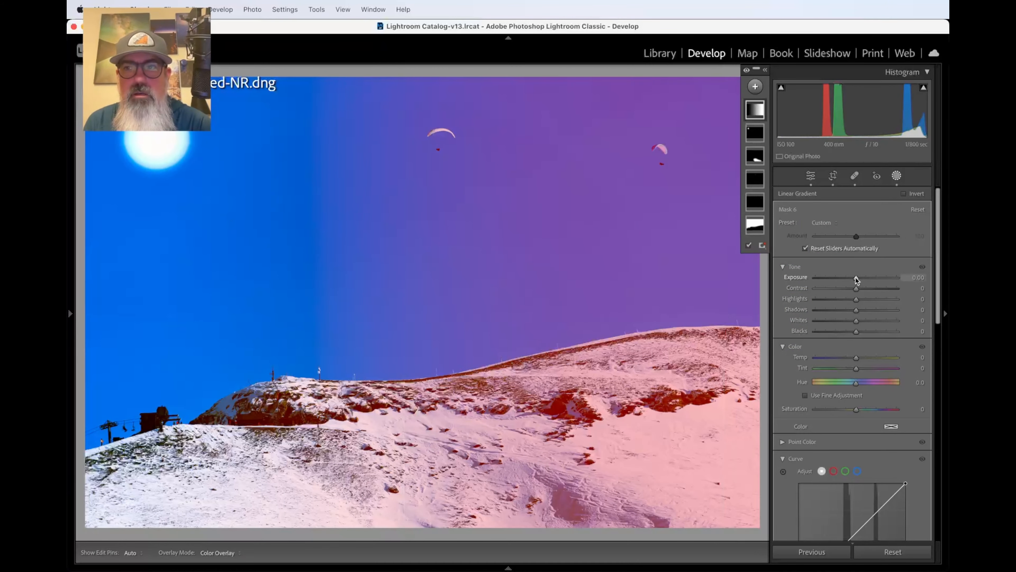
pyautogui.moveTo(856, 277); pyautogui.dragTo(786, 319)
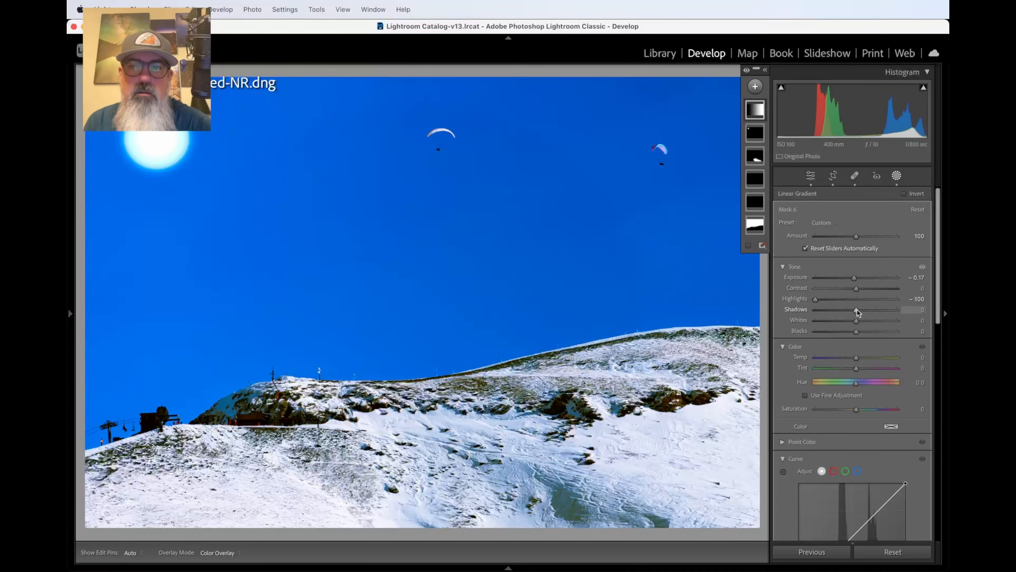
pyautogui.moveTo(856, 321)
pyautogui.mouseDown()
pyautogui.moveTo(828, 325)
pyautogui.moveTo(849, 323)
pyautogui.mouseUp()
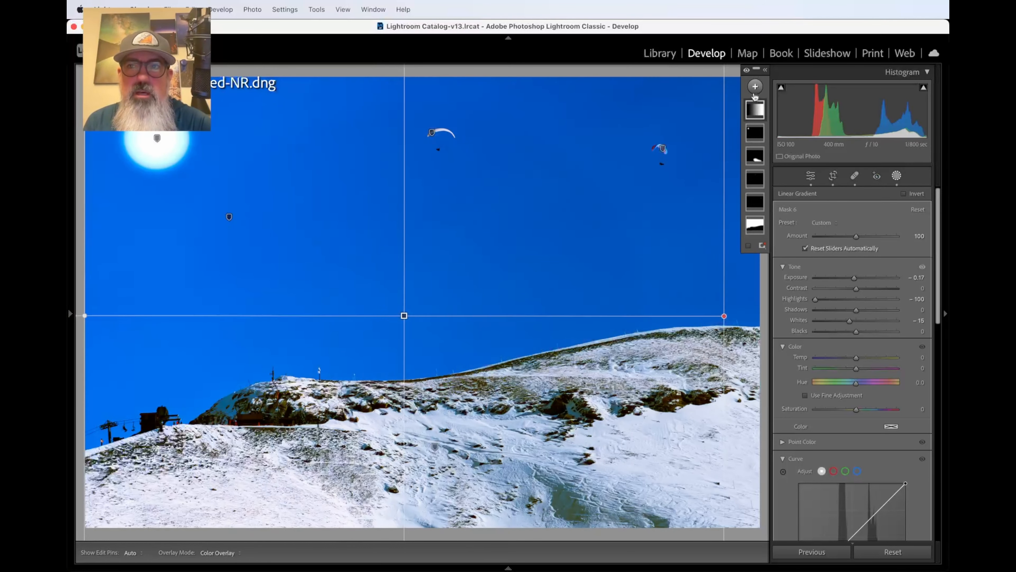
# Add a diagonal Linear Gradient from the left hilltop toward the lower right, adjust its angle, and set Exposure 0.40 and Highlights 39.
pyautogui.click(755, 86)
pyautogui.click(778, 195)
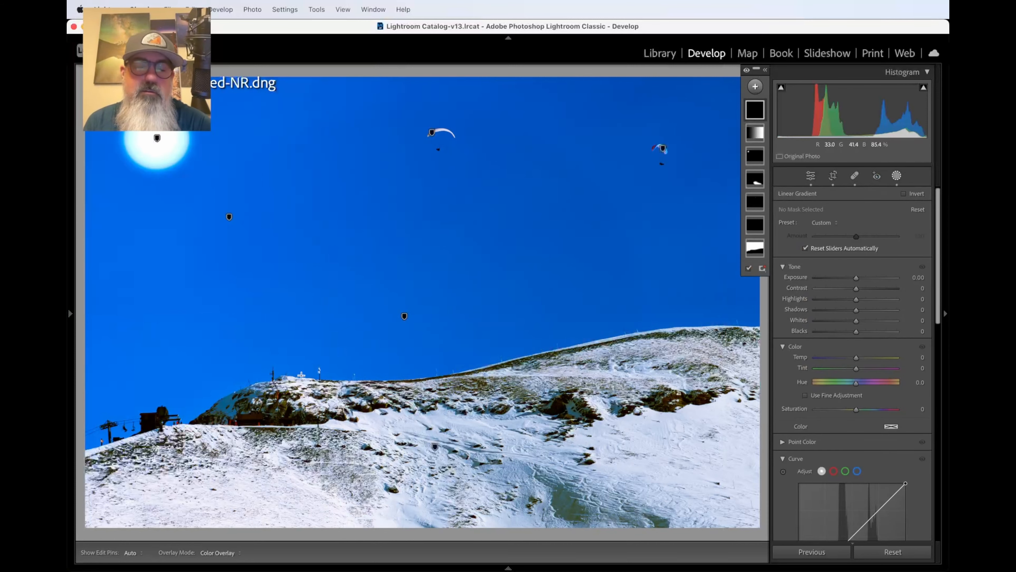
pyautogui.moveTo(272, 378); pyautogui.dragTo(676, 545)
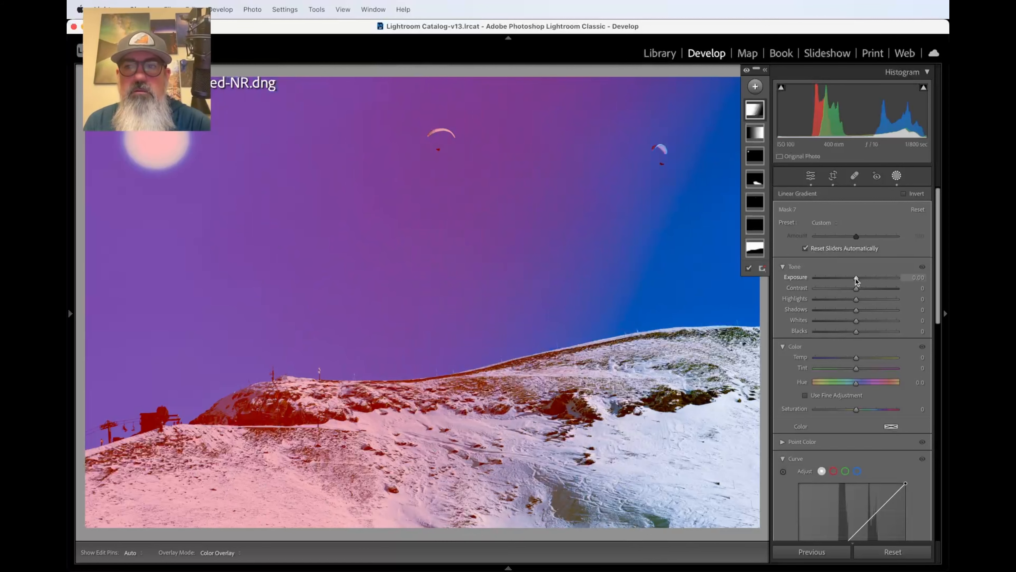
pyautogui.moveTo(856, 278); pyautogui.dragTo(859, 301)
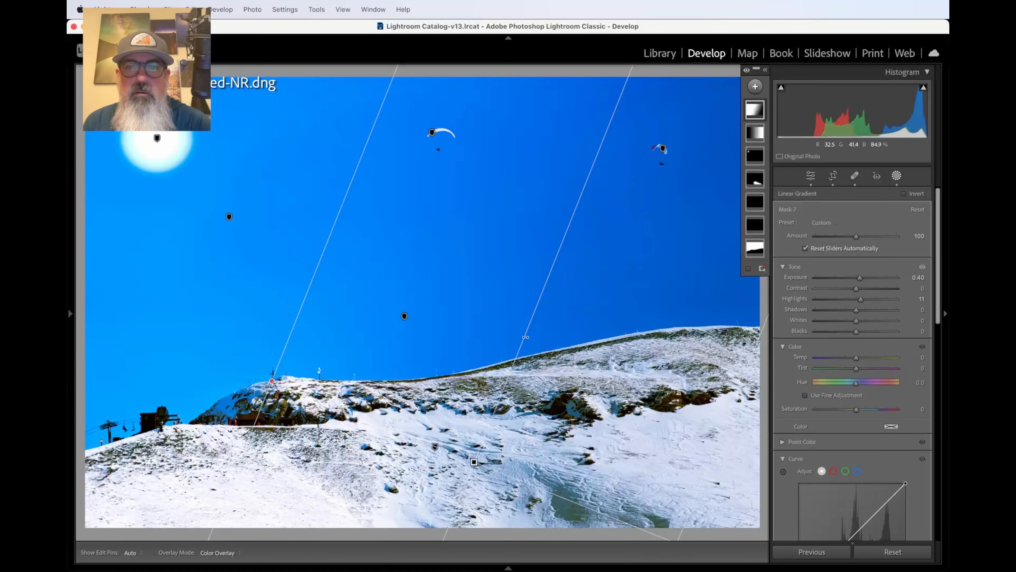
pyautogui.moveTo(525, 337)
pyautogui.mouseDown()
pyautogui.moveTo(530, 347)
pyautogui.moveTo(537, 339)
pyautogui.mouseUp()
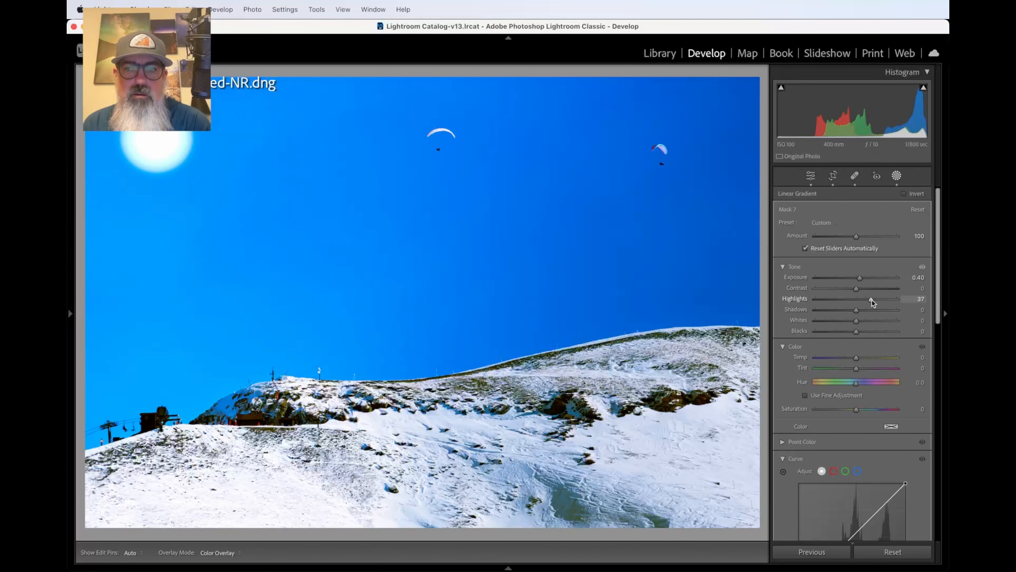
pyautogui.moveTo(872, 300); pyautogui.dragTo(873, 300)
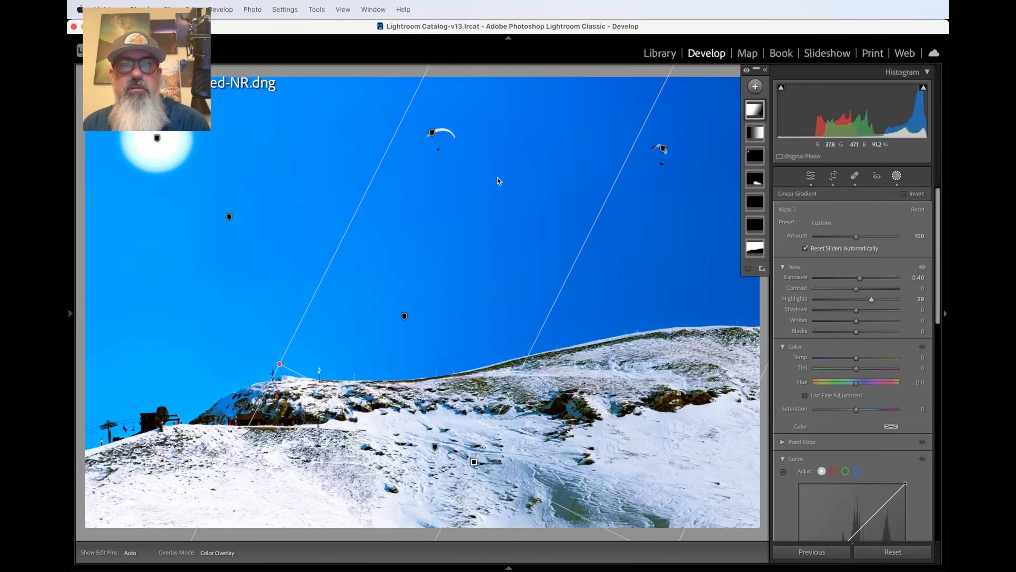
# Close masking to examine the snowy slope and the whole photo at several magnifications, and reopen masking.
pyautogui.click(897, 177)
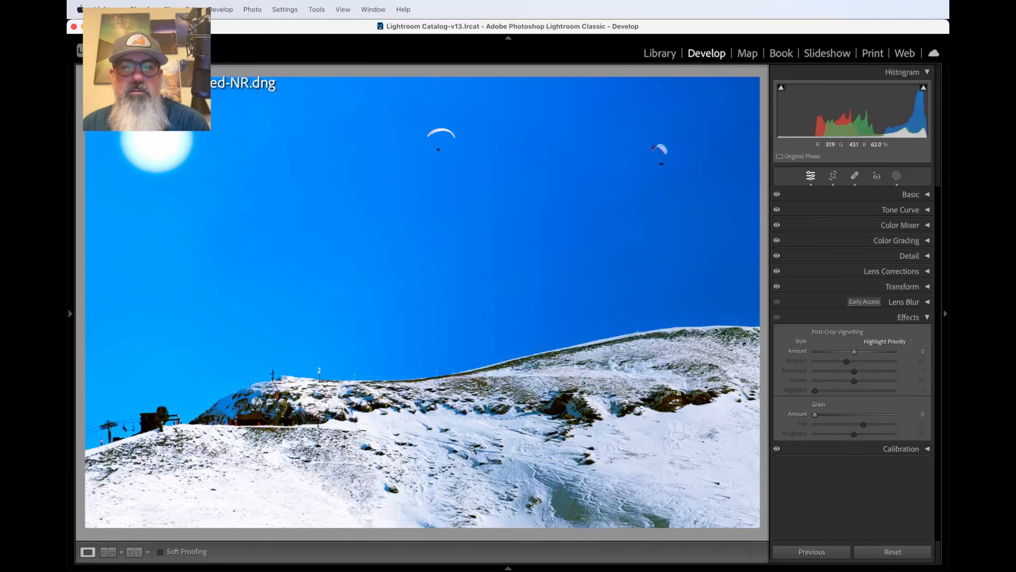
pyautogui.click(461, 436)
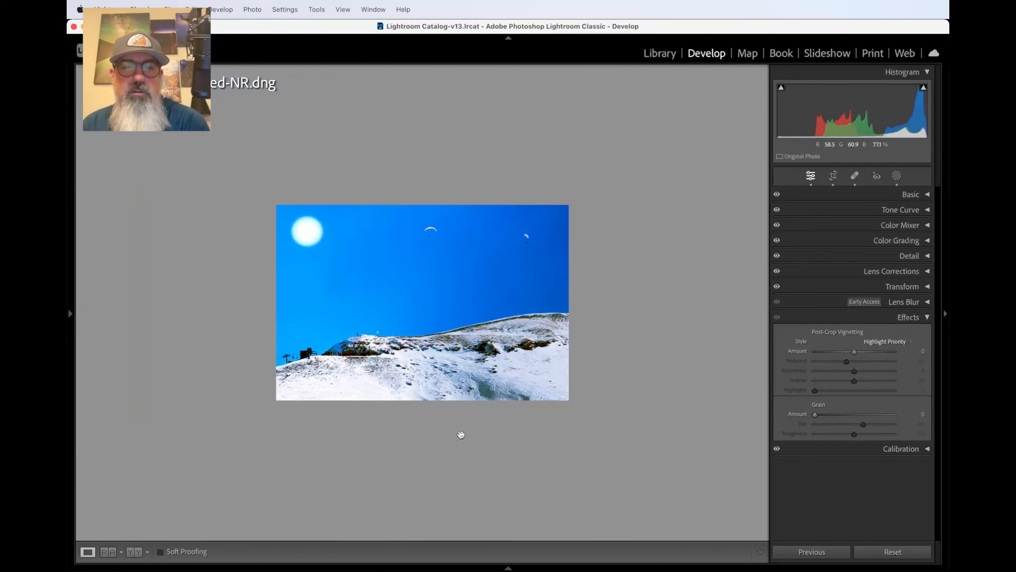
pyautogui.click(442, 359)
pyautogui.click(472, 233)
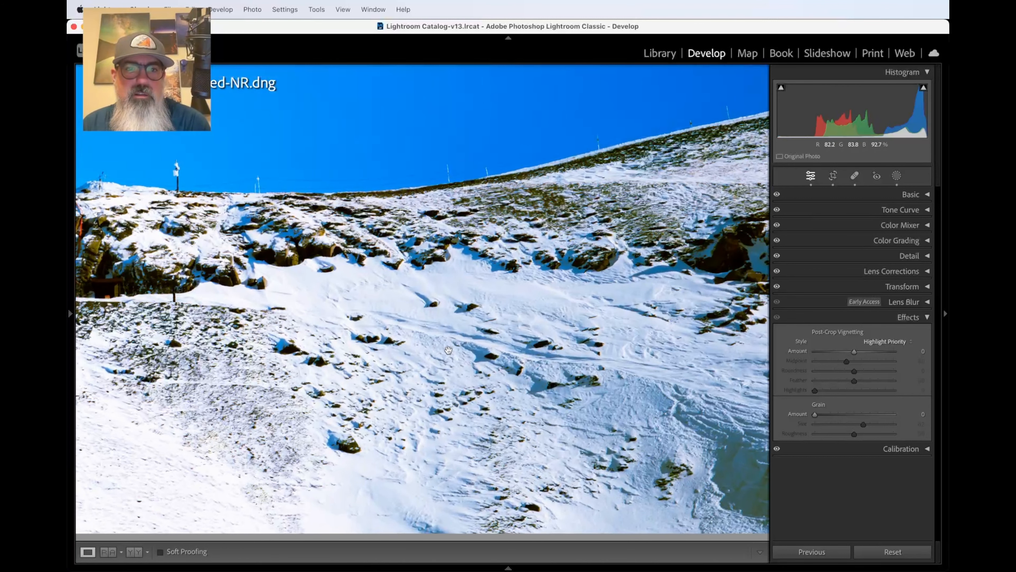
pyautogui.click(449, 350)
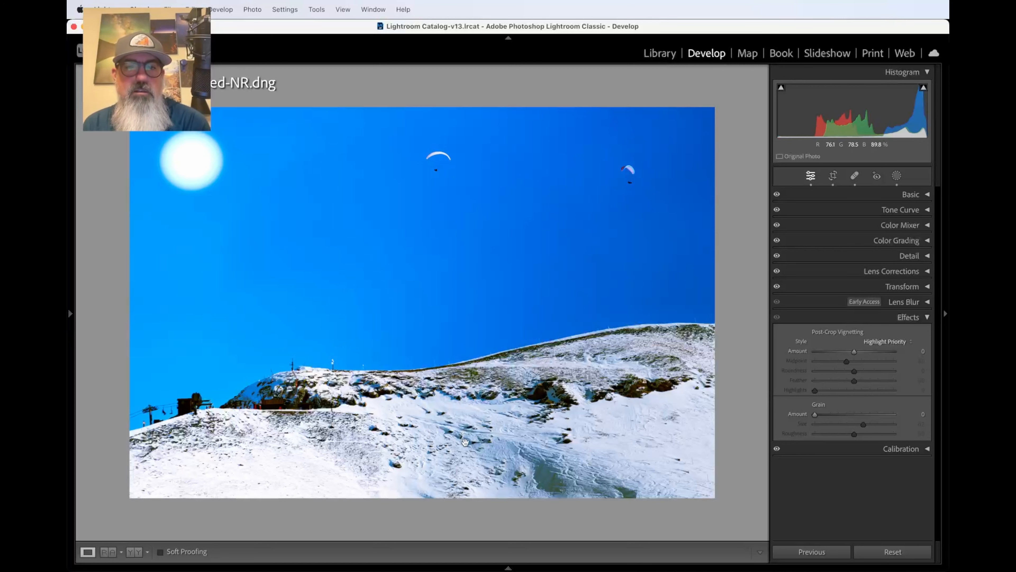
pyautogui.click(896, 175)
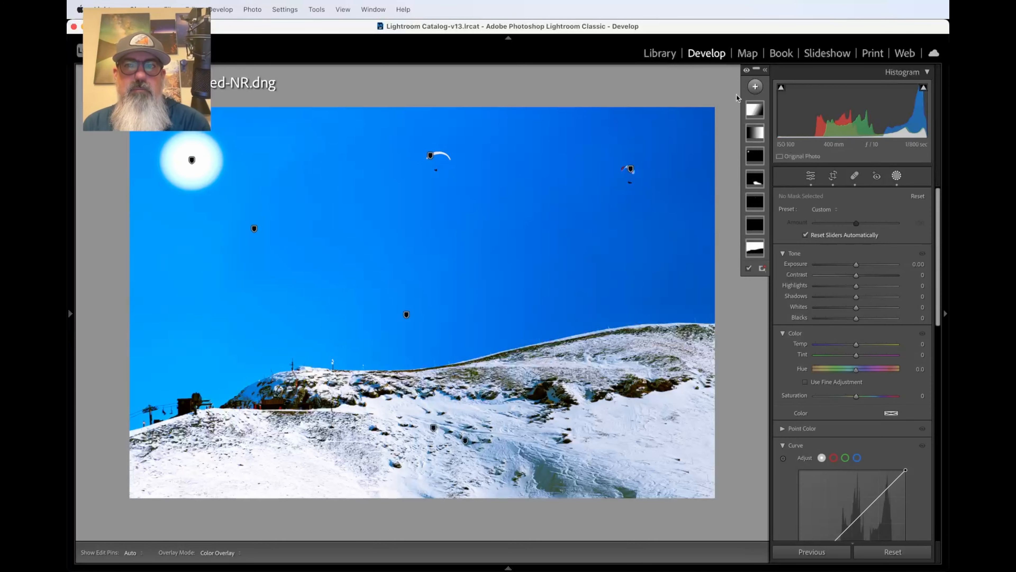
# Try a Color Range mask sampled from the blue sky with Refine at 100, and delete that color range.
pyautogui.click(756, 86)
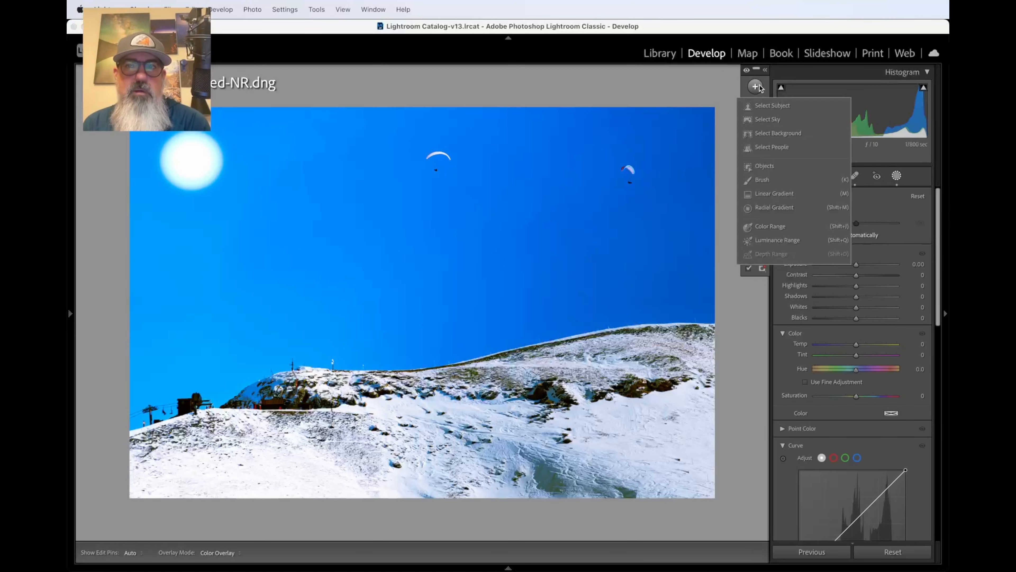
pyautogui.click(770, 229)
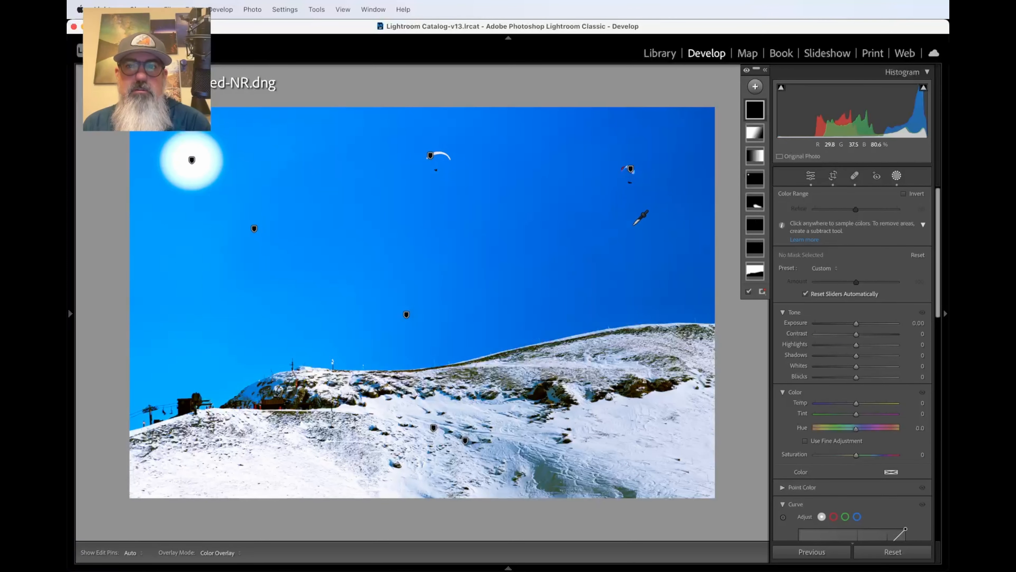
pyautogui.click(492, 233)
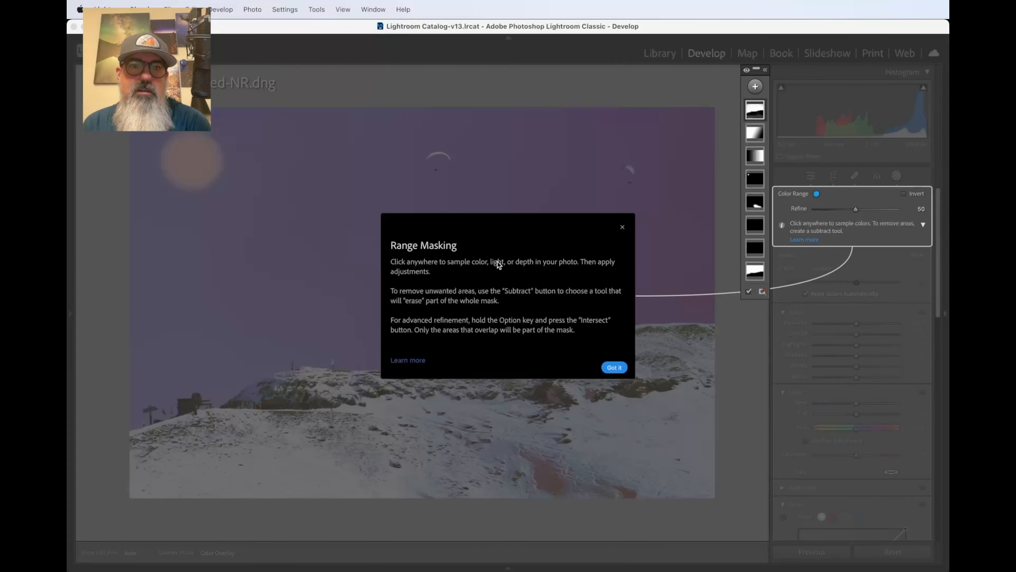
pyautogui.click(615, 368)
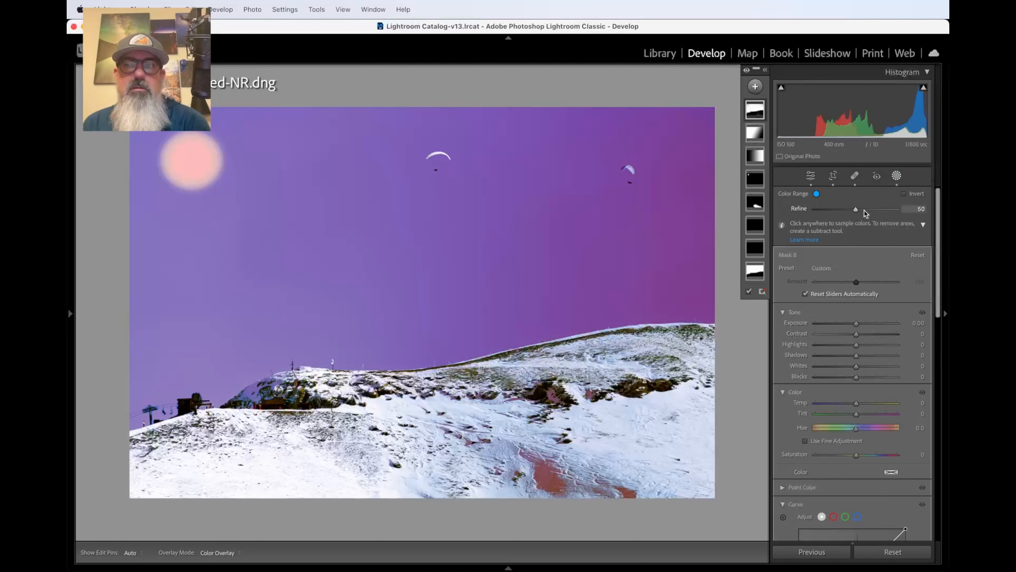
pyautogui.moveTo(856, 209); pyautogui.dragTo(910, 199)
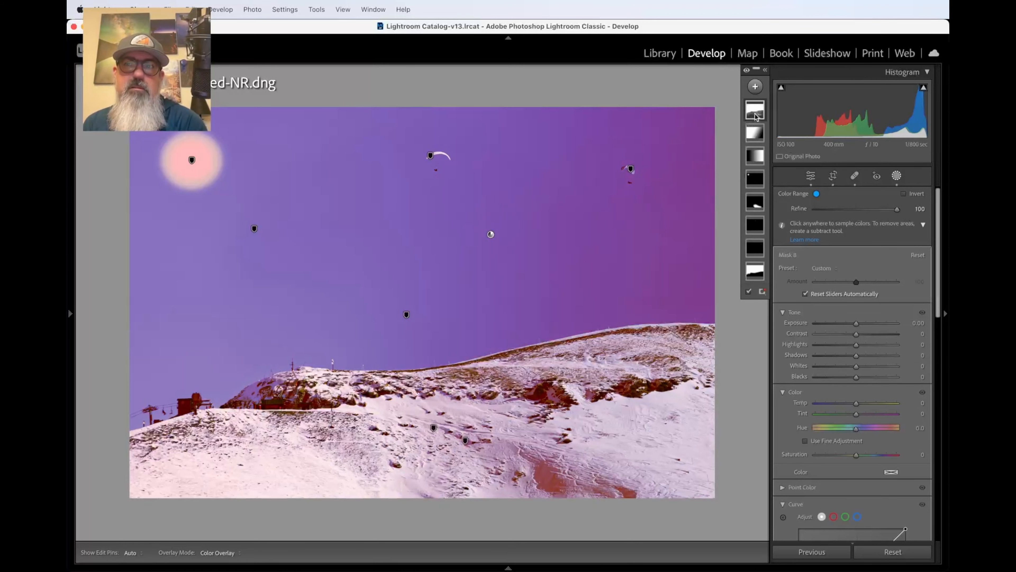
pyautogui.moveTo(756, 116)
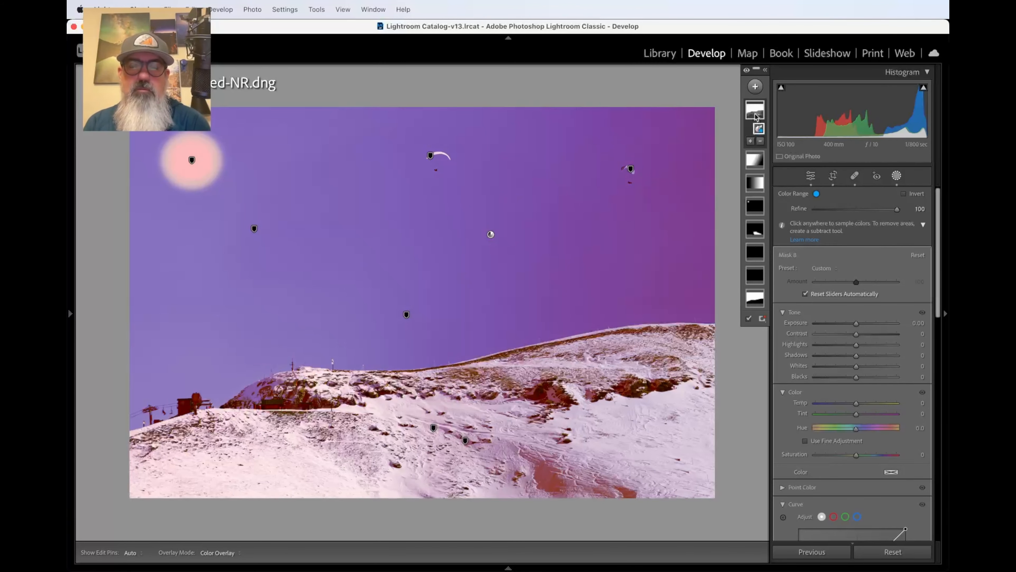
pyautogui.press('Delete')
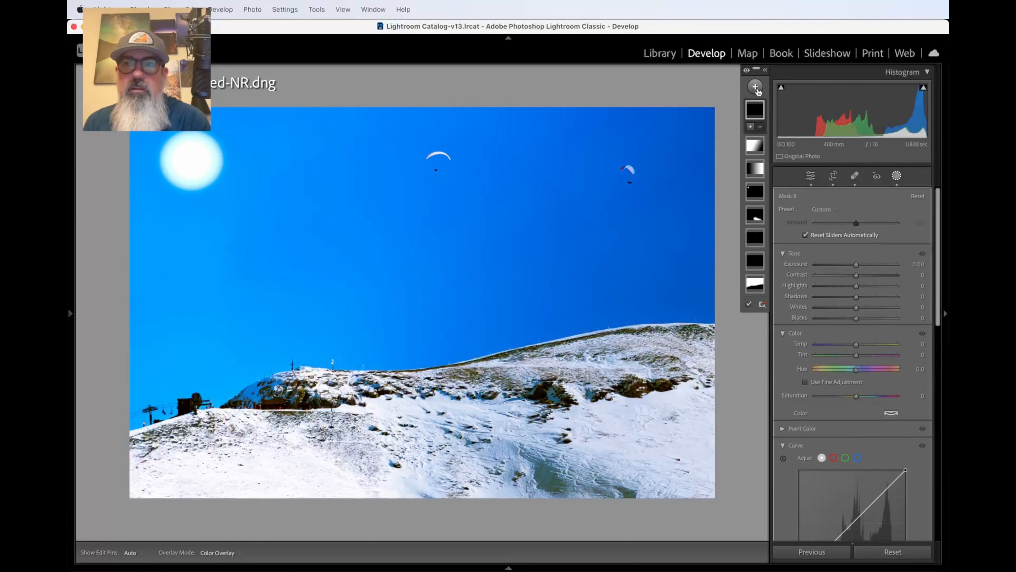
# Add a Luminance Range mask and narrow it to the bright snow, with the range at 83/87 to 100/100.
pyautogui.click(755, 88)
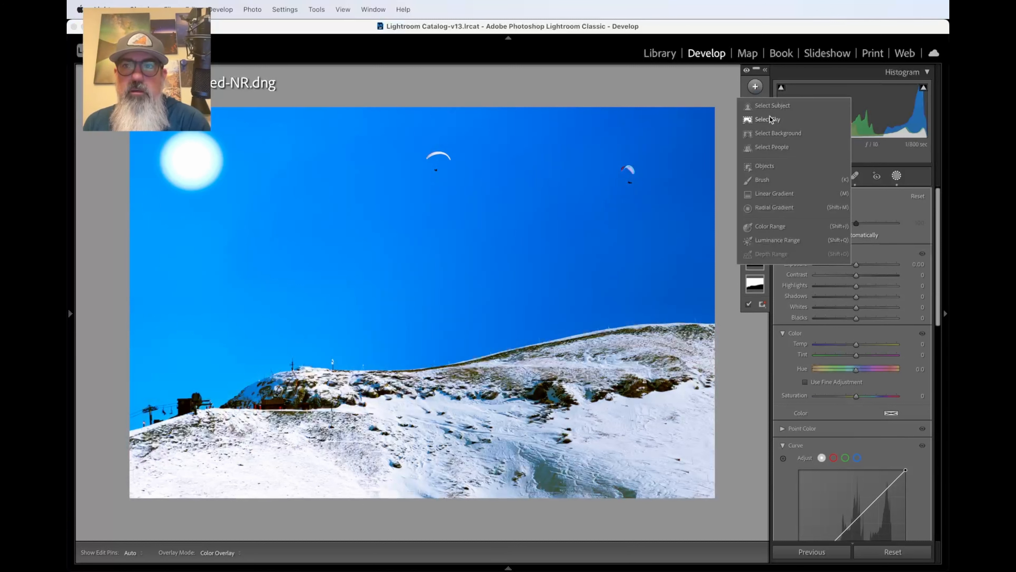
pyautogui.click(782, 241)
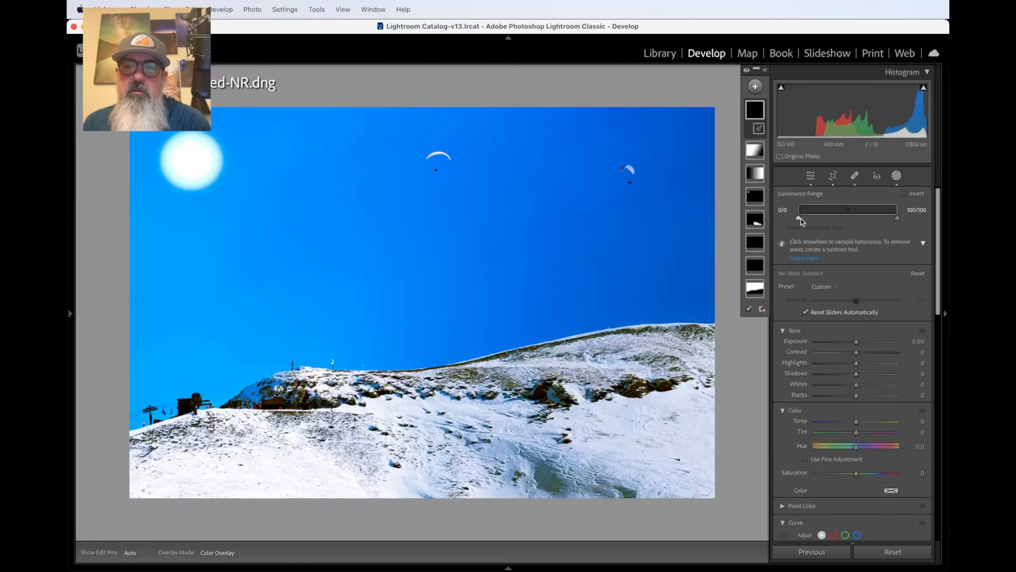
pyautogui.moveTo(799, 218)
pyautogui.mouseDown()
pyautogui.moveTo(852, 211)
pyautogui.moveTo(799, 218)
pyautogui.mouseUp()
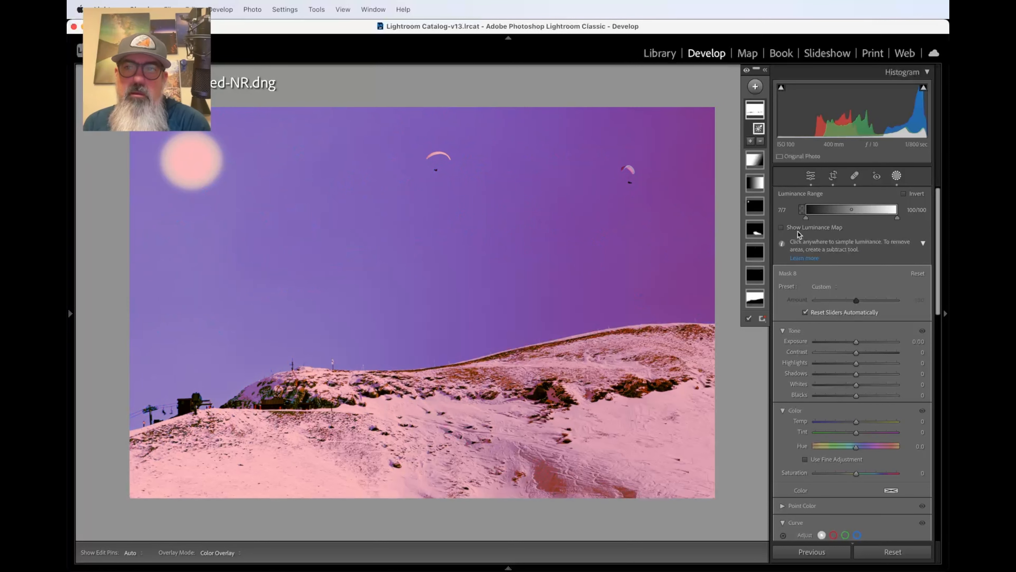
pyautogui.moveTo(806, 218); pyautogui.dragTo(881, 210)
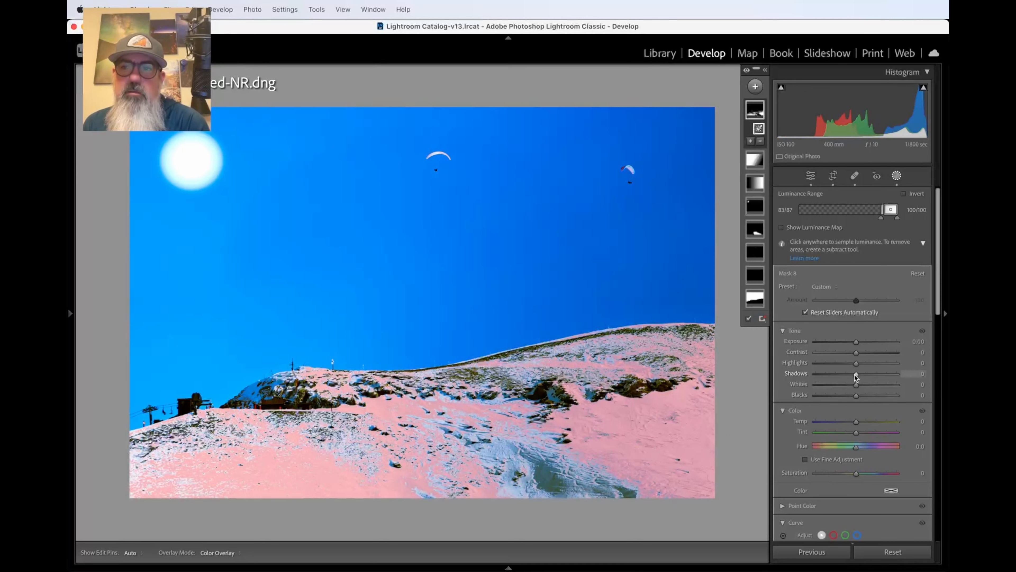
# Try Temp 32 and Exposure -0.72 on the bright-snow luminance mask, resetting each adjustment to zero after trying it.
pyautogui.moveTo(858, 423)
pyautogui.mouseDown()
pyautogui.moveTo(794, 422)
pyautogui.moveTo(908, 418)
pyautogui.moveTo(867, 423)
pyautogui.mouseUp()
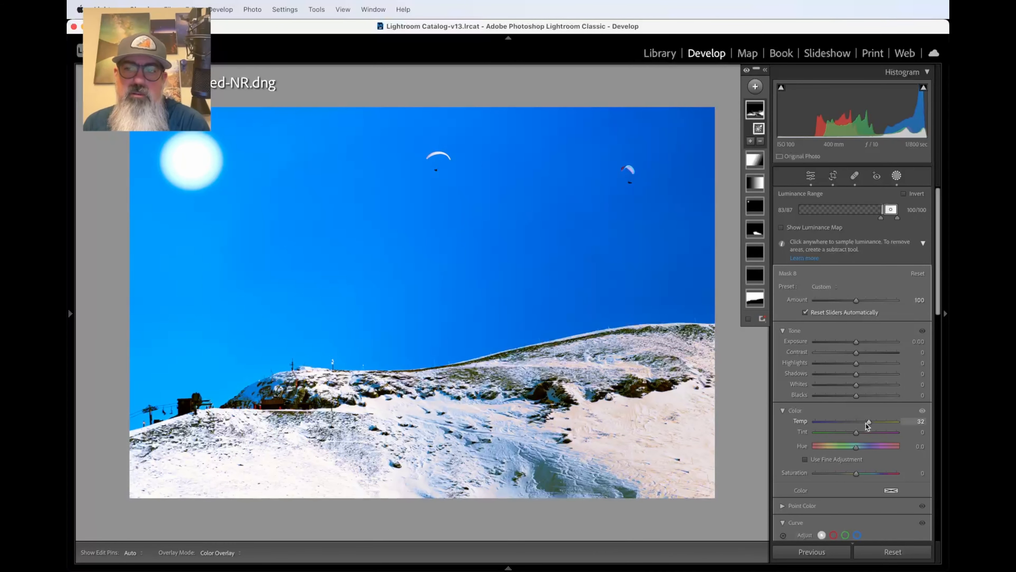
pyautogui.doubleClick(867, 423)
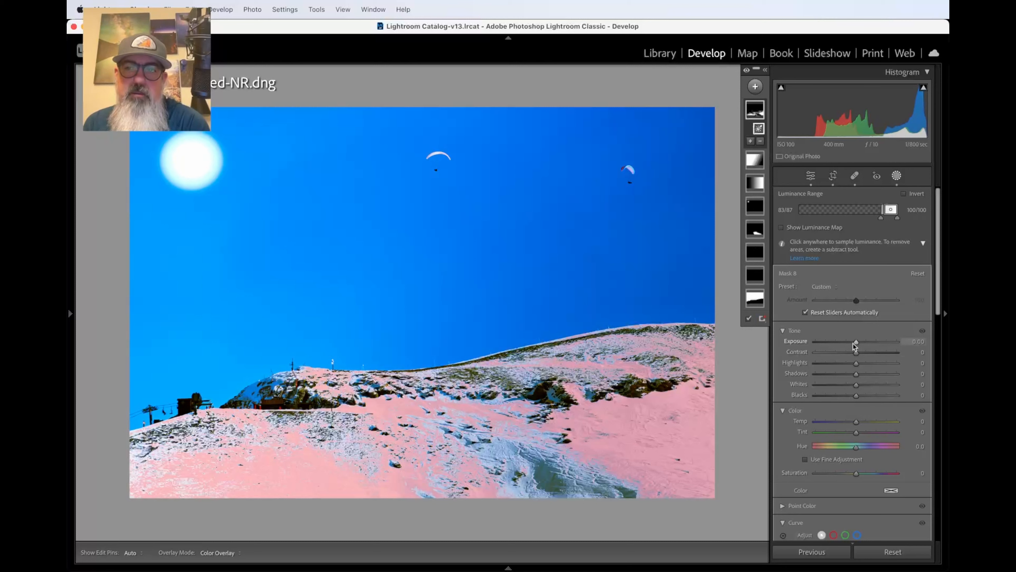
pyautogui.moveTo(855, 343)
pyautogui.mouseDown()
pyautogui.moveTo(869, 339)
pyautogui.moveTo(816, 341)
pyautogui.moveTo(851, 342)
pyautogui.mouseUp()
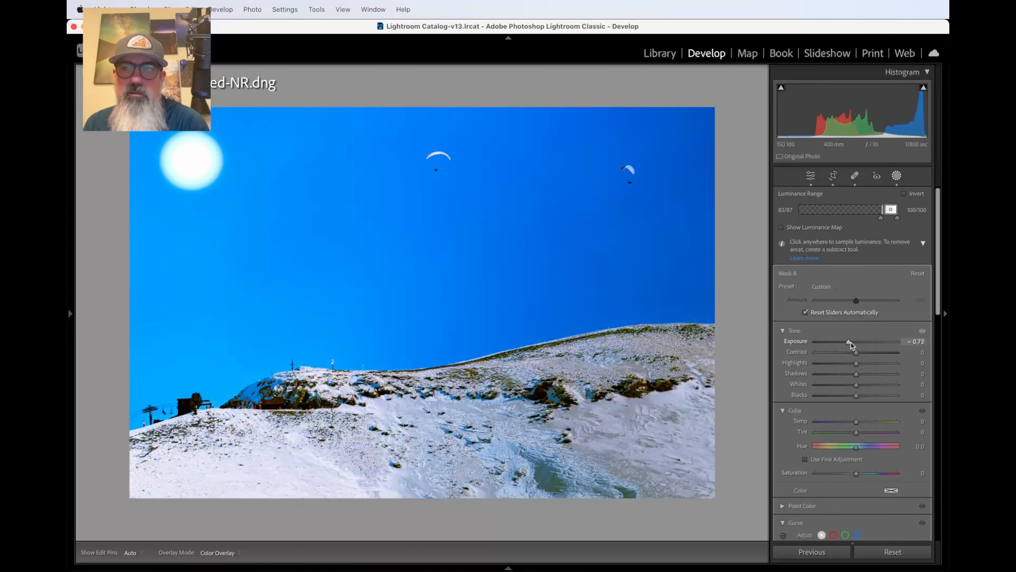
pyautogui.doubleClick(850, 341)
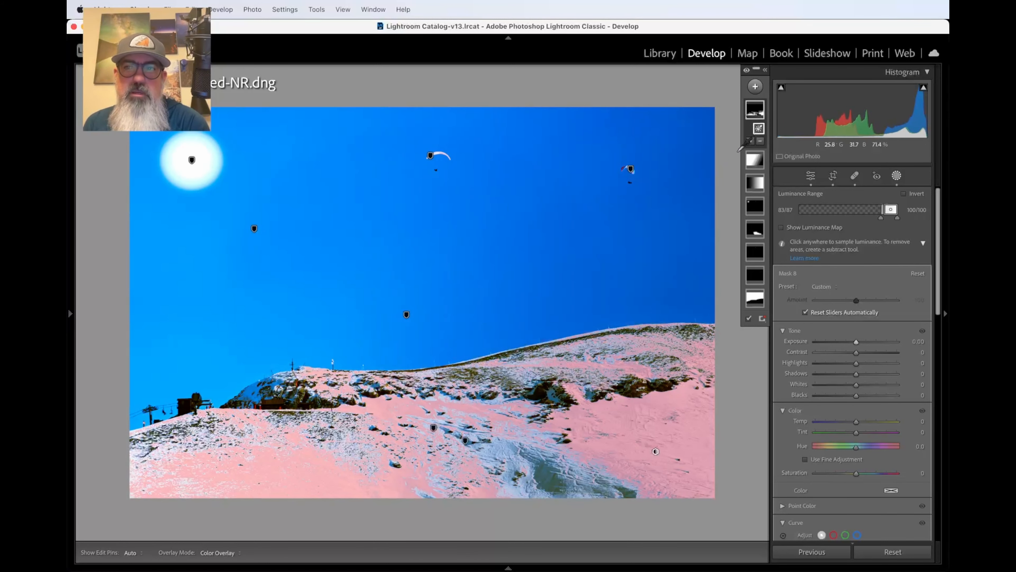
# Shift the luminance range to the darkest tones, 0/0 to 13/13, and delete the mask.
pyautogui.moveTo(889, 209); pyautogui.dragTo(802, 218)
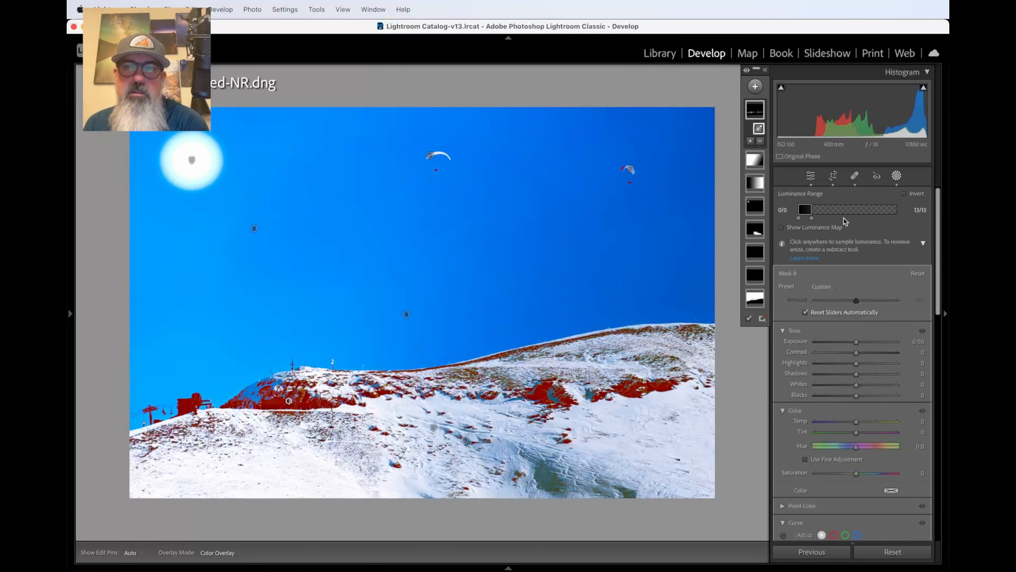
pyautogui.click(756, 118)
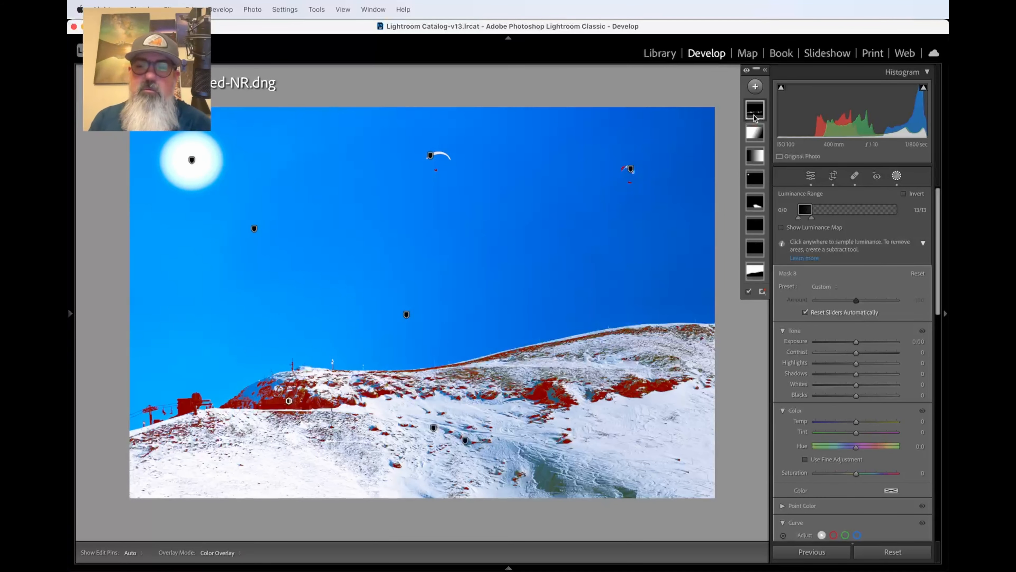
pyautogui.press('Delete')
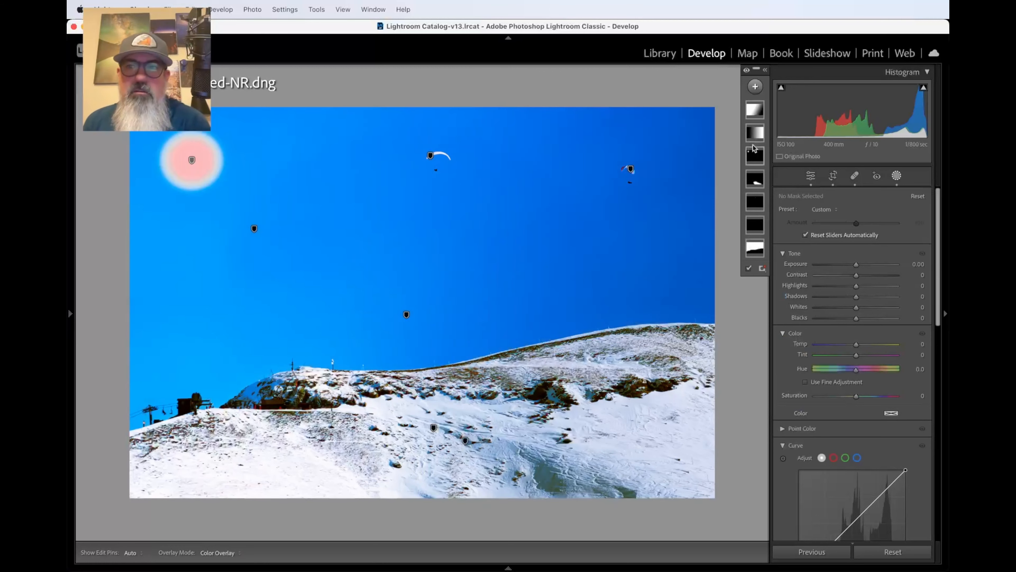
# Set Highlights, Whites, Blacks, Shadows and Contrast to 100 on the sun's Radial Gradient mask.
pyautogui.click(754, 164)
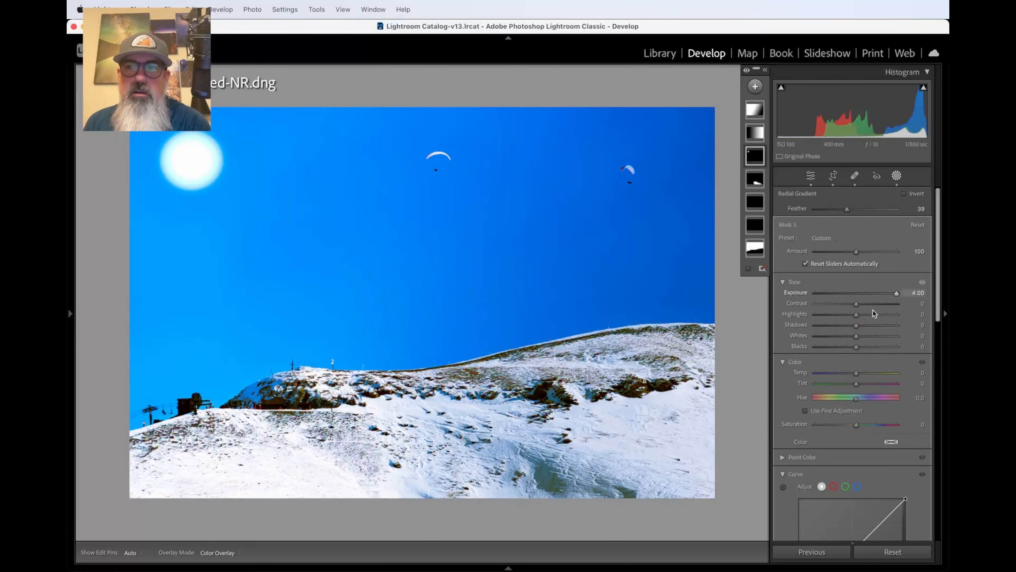
pyautogui.moveTo(856, 315); pyautogui.dragTo(946, 314)
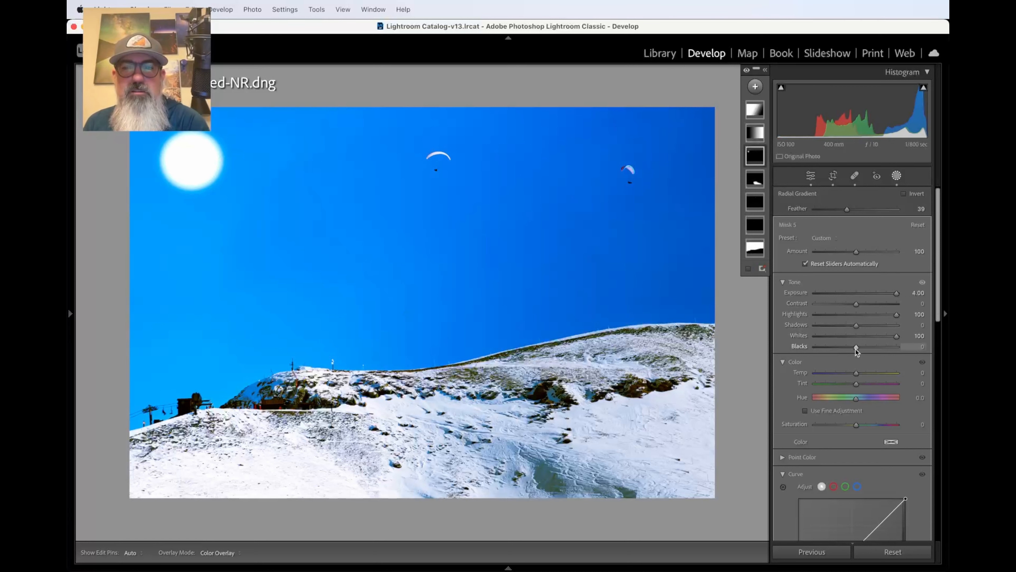
pyautogui.moveTo(857, 351); pyautogui.dragTo(947, 345)
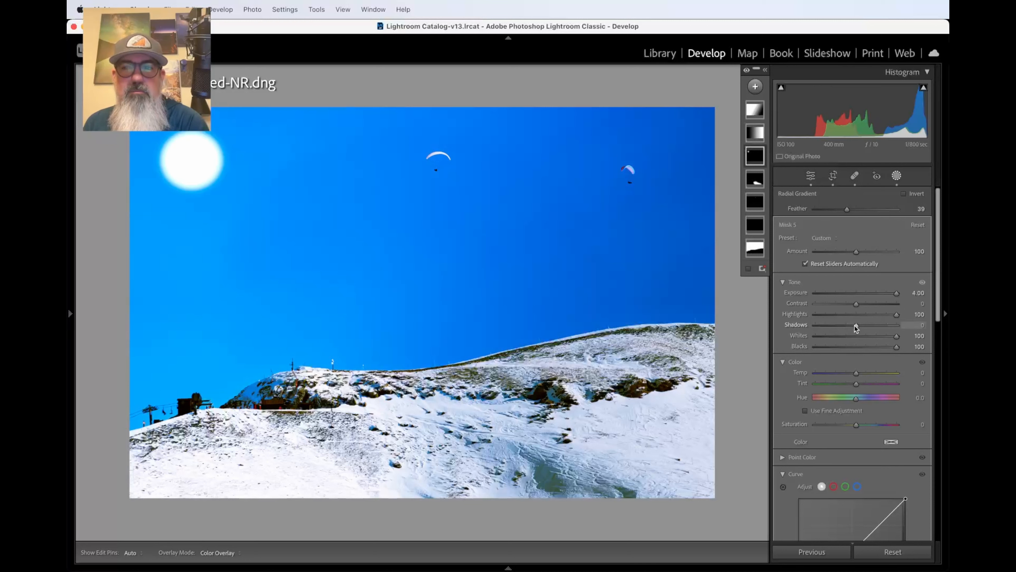
pyautogui.moveTo(856, 325); pyautogui.dragTo(935, 323)
pyautogui.moveTo(857, 303); pyautogui.dragTo(933, 316)
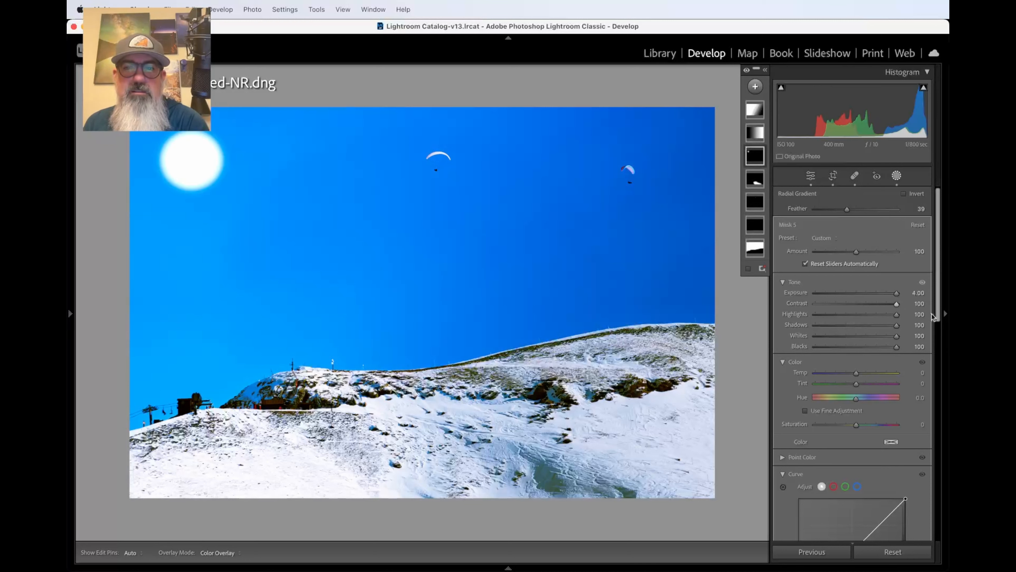